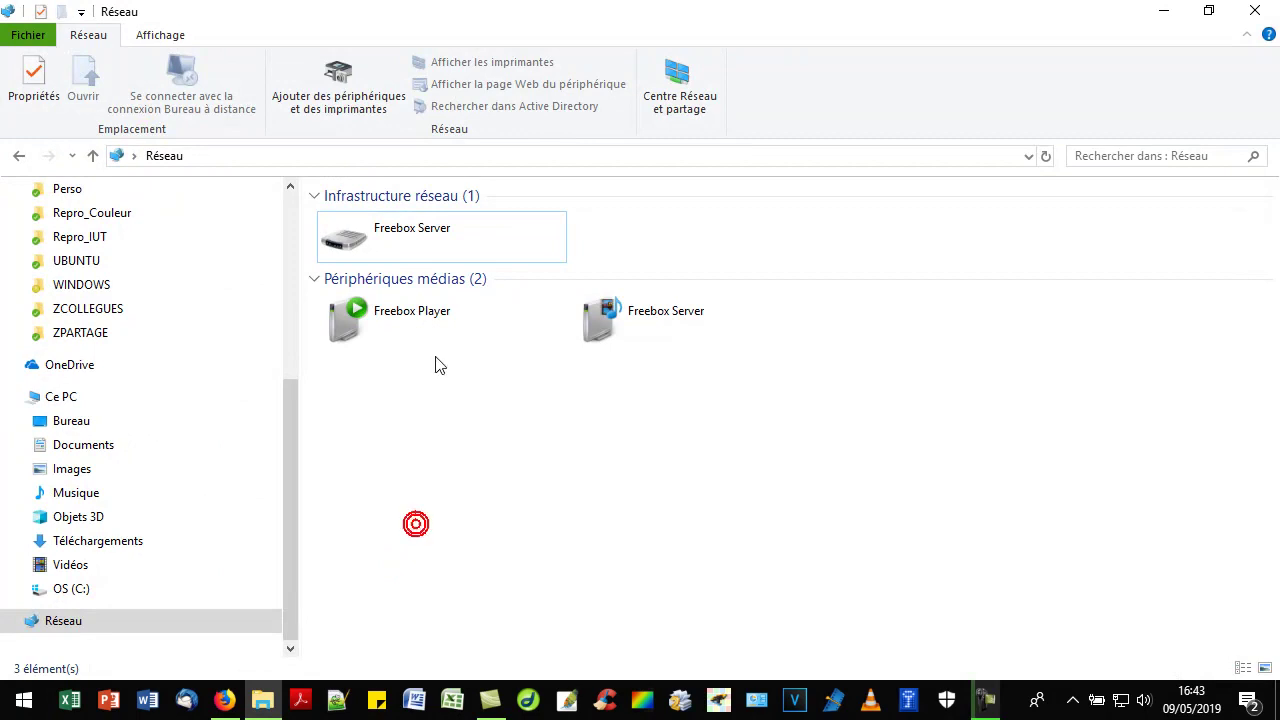
- Try to map network drive Z: to the folder \\freebox\Disque dur with reconnection at sign-in enabled
left_click(289, 552)
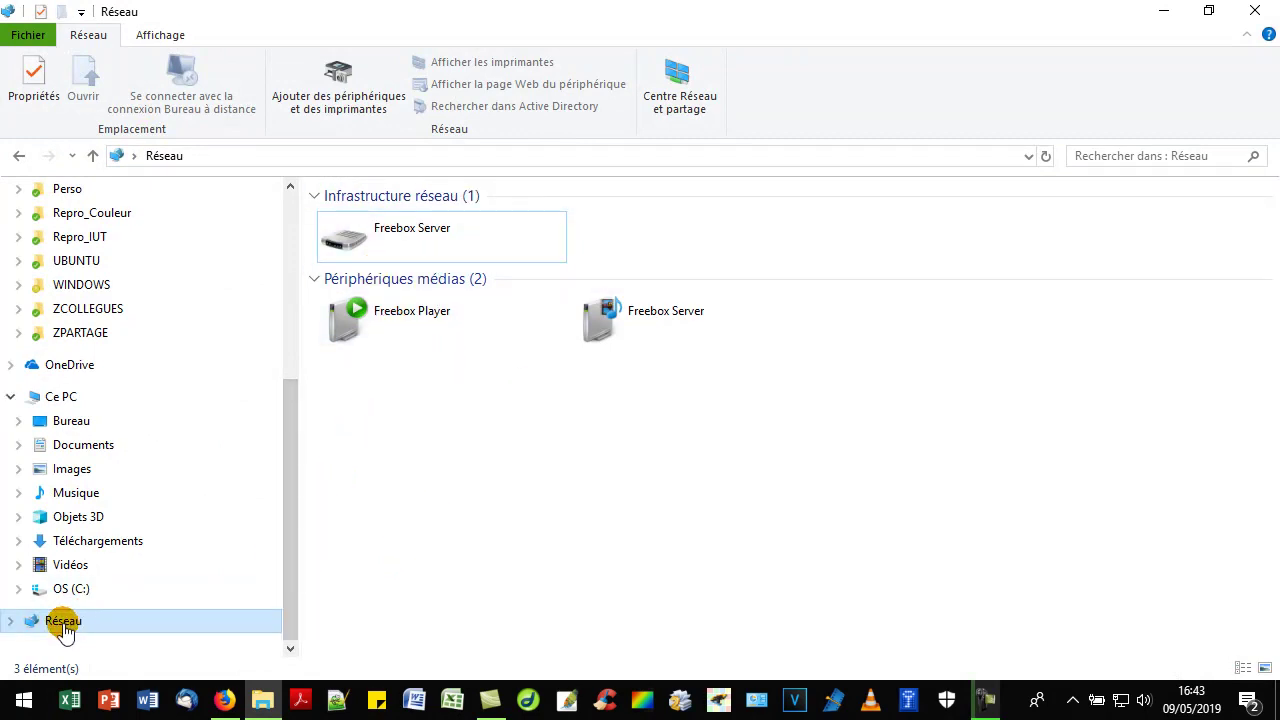
right_click(63, 623)
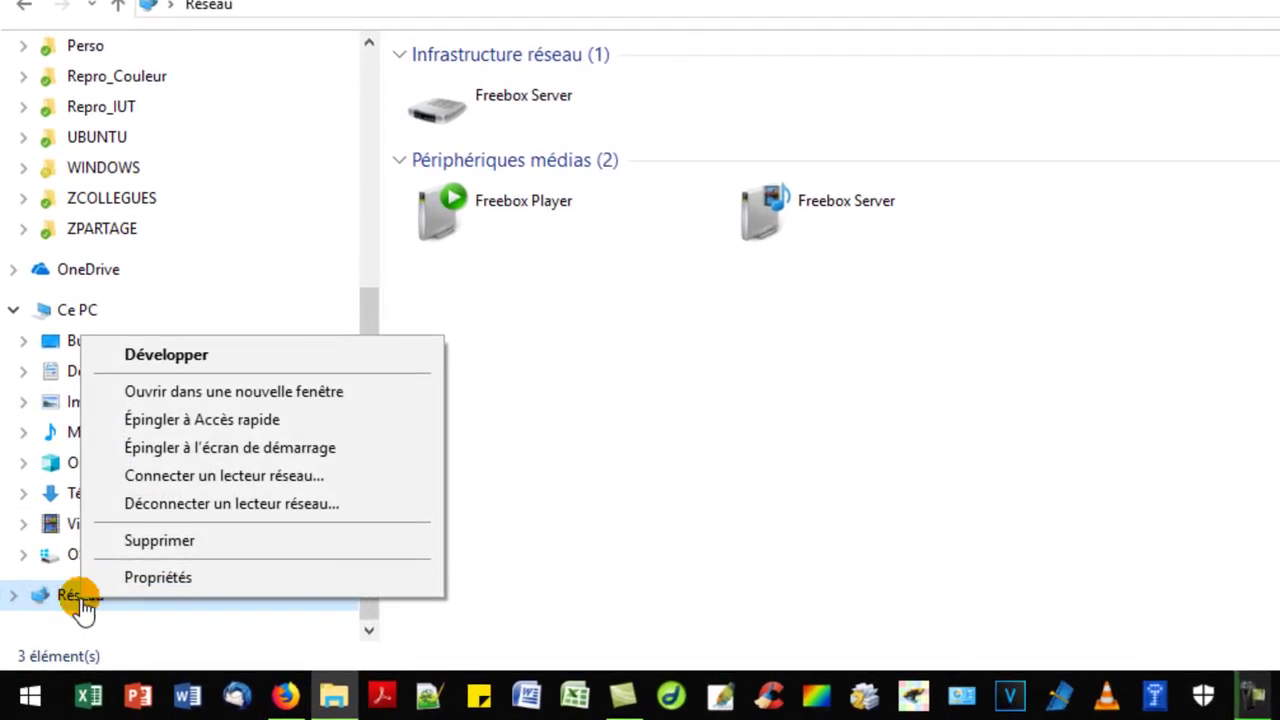
left_click(162, 484)
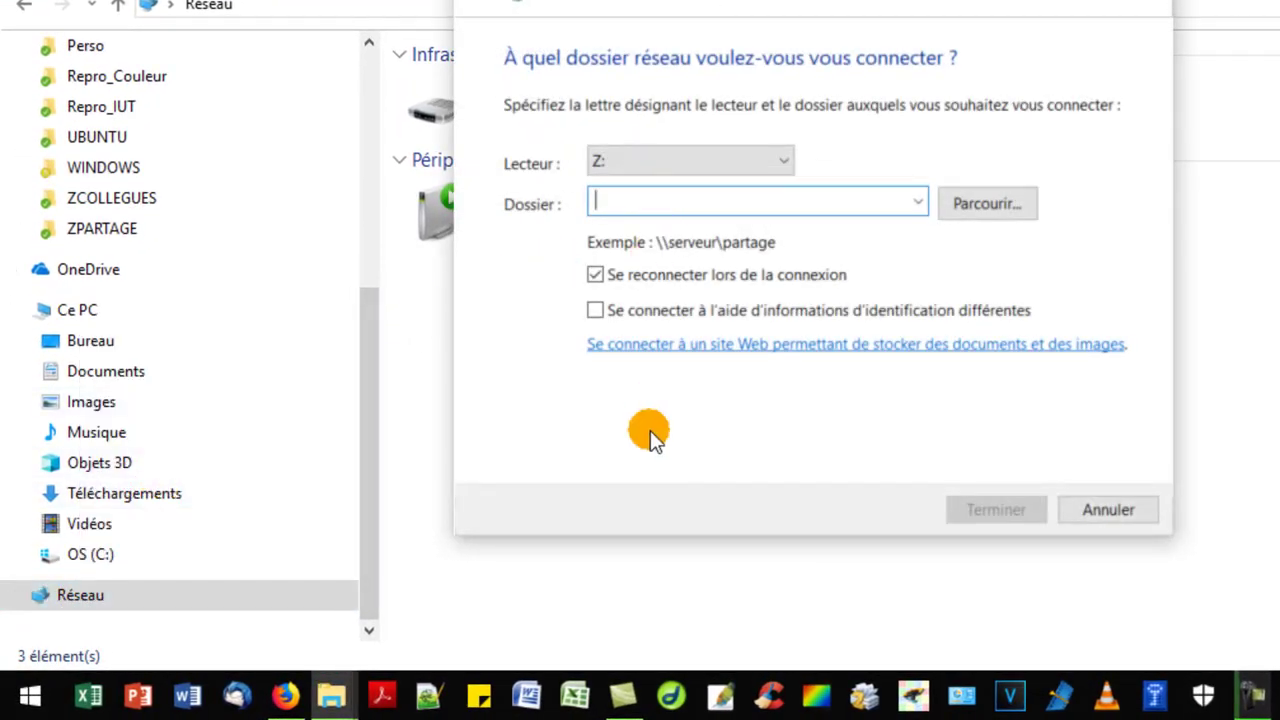
type("\\\\")
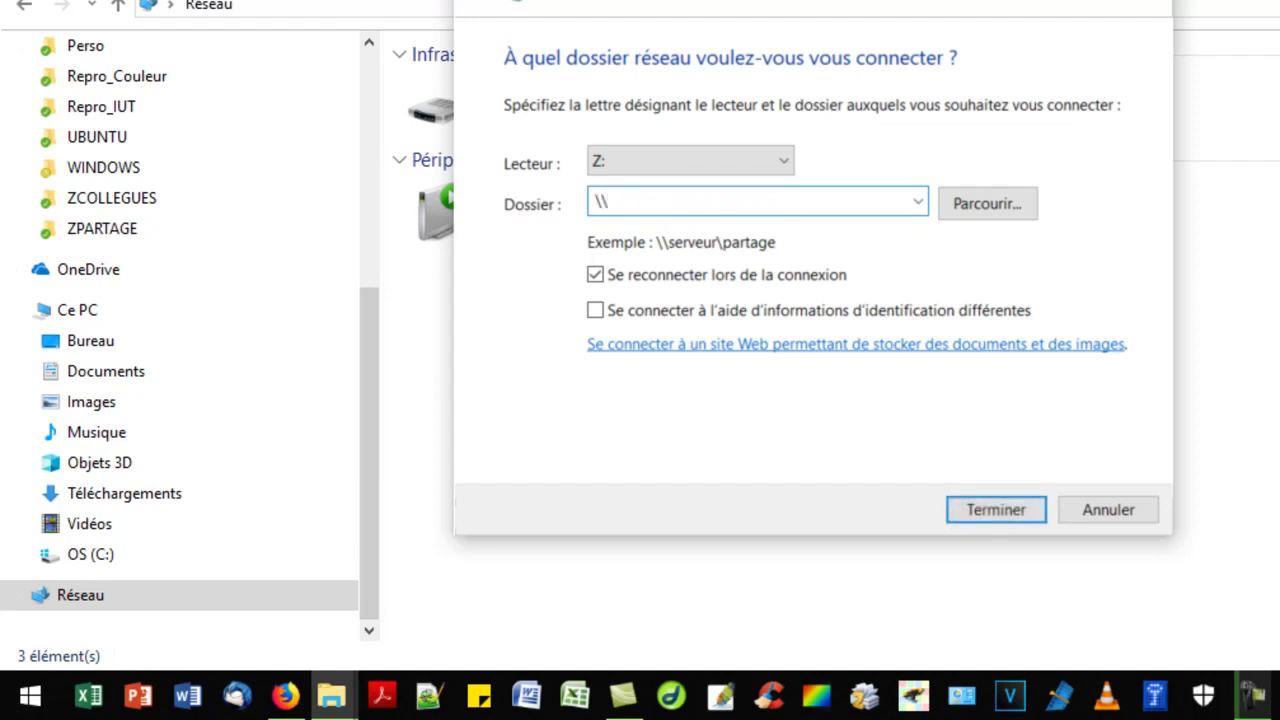
type("freebox\\Disque dur")
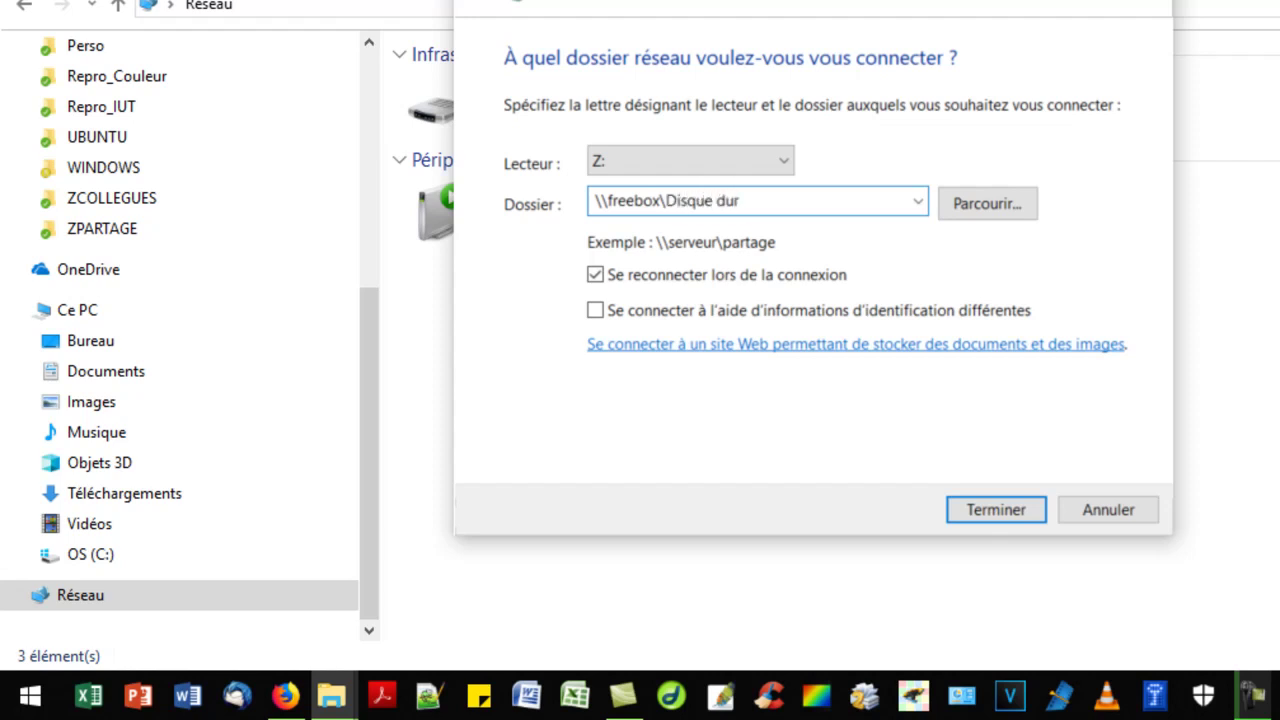
left_click(984, 508)
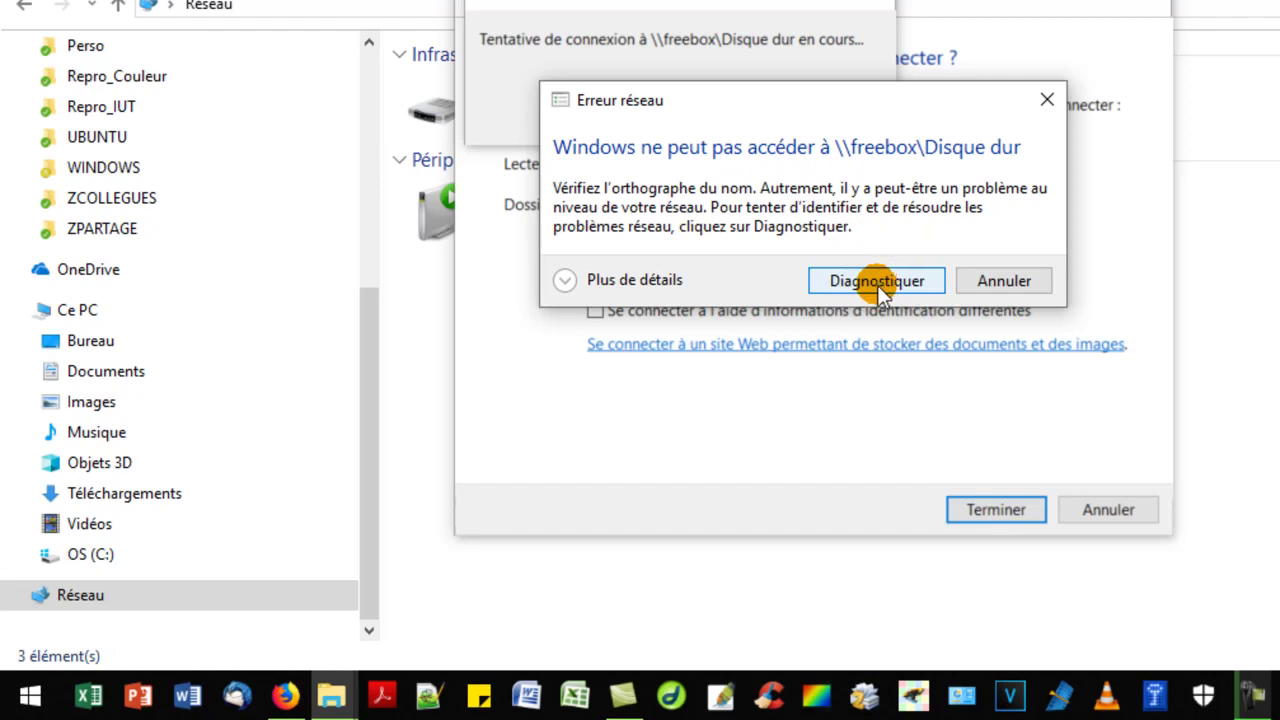
- Show the details of the network error and abandon the drive mapping
left_click(565, 281)
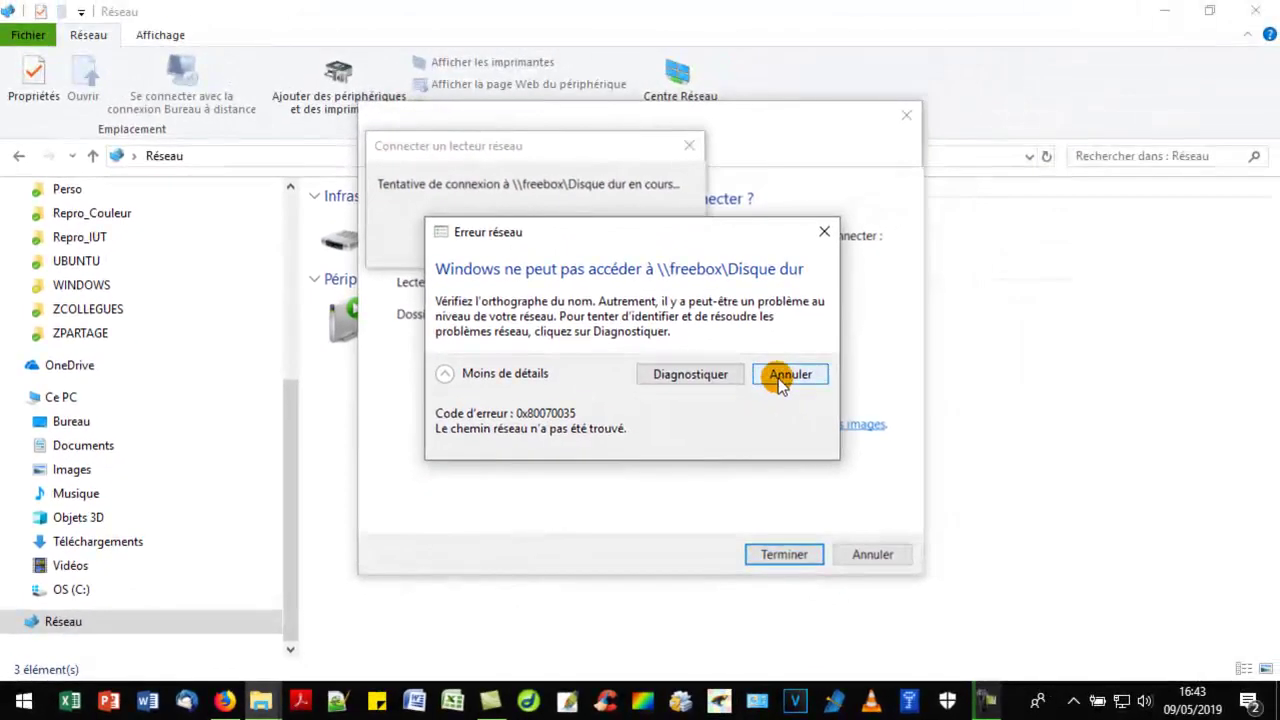
left_click(858, 344)
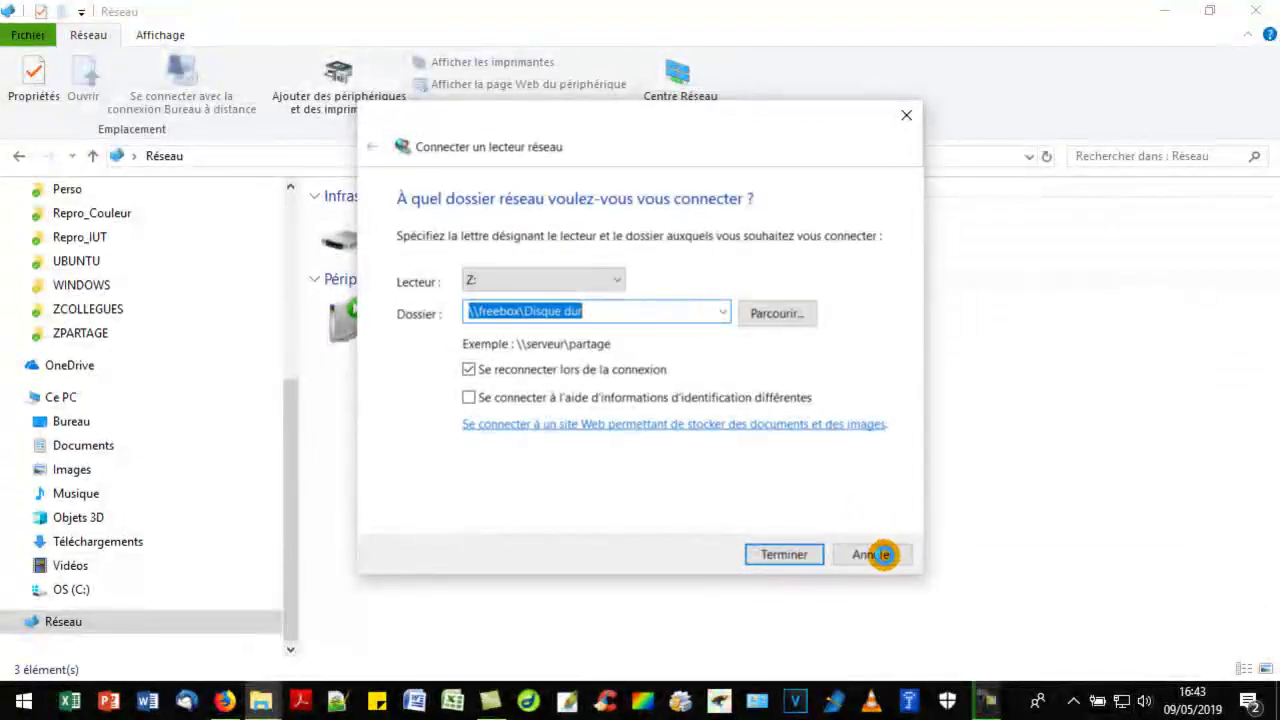
left_click(907, 116)
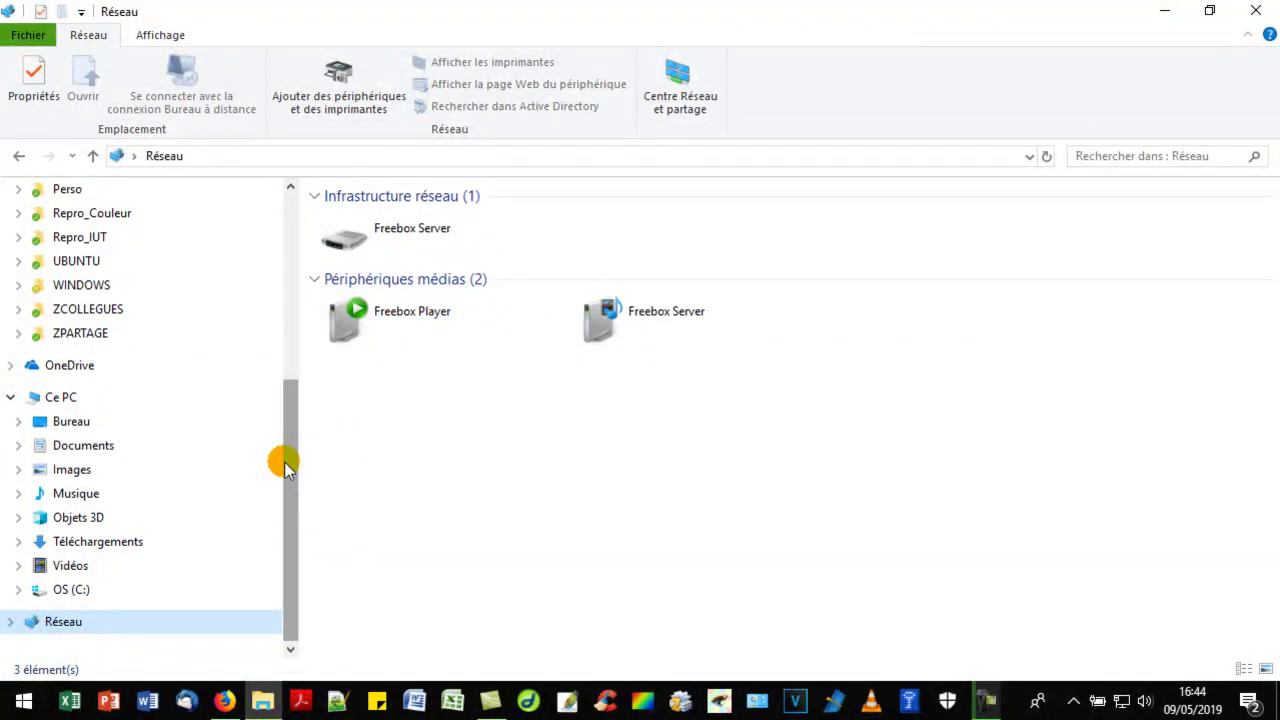
- Minimize the network window and run optionalfeatures to open the Windows features list
left_click(1165, 12)
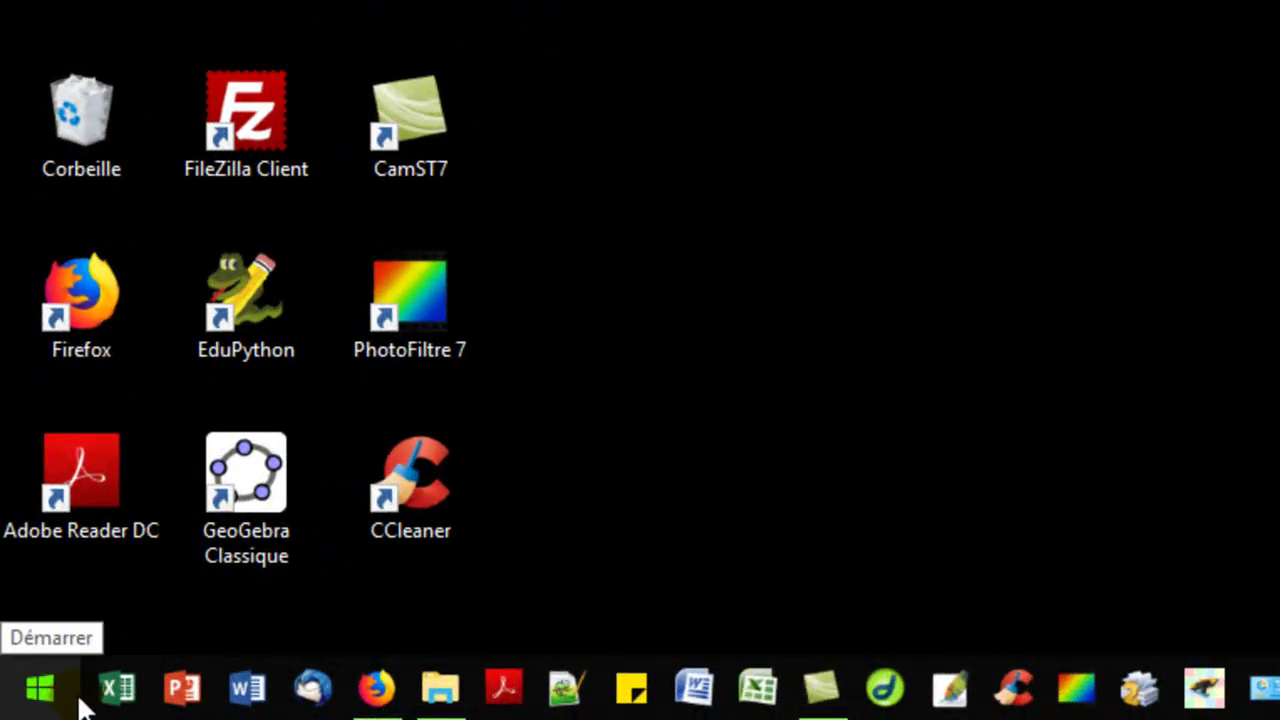
right_click(80, 705)
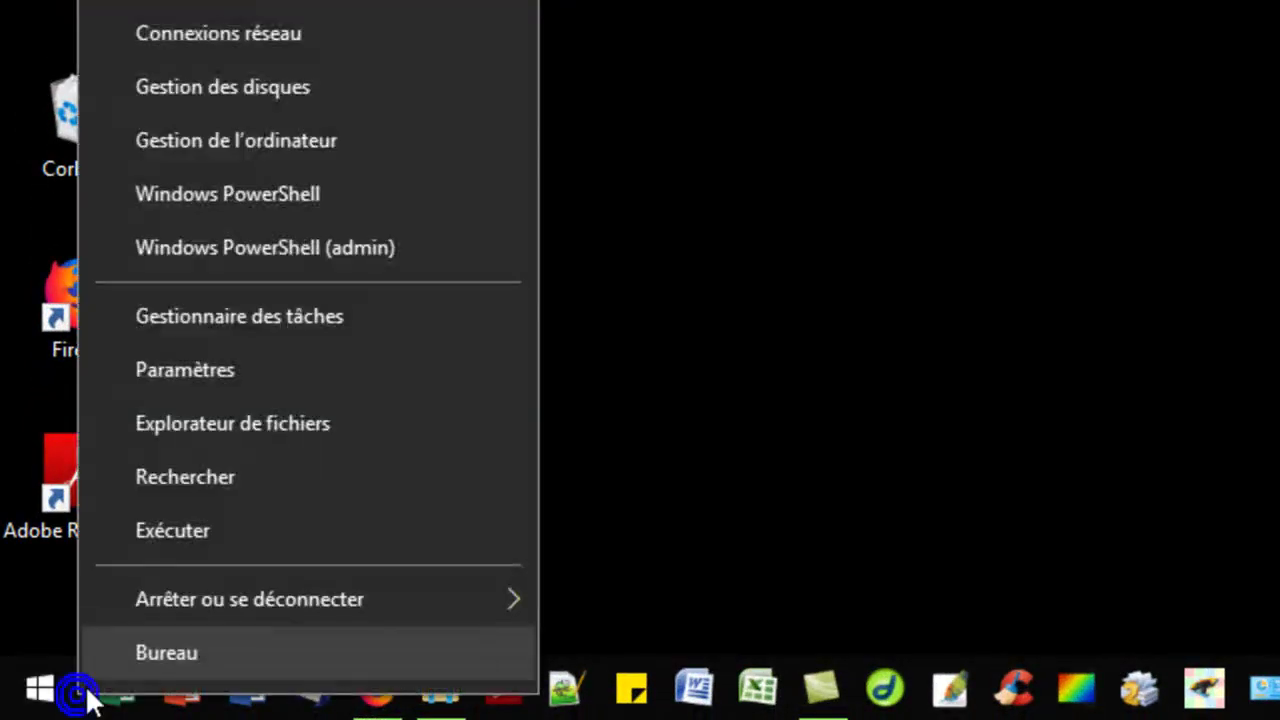
left_click(140, 544)
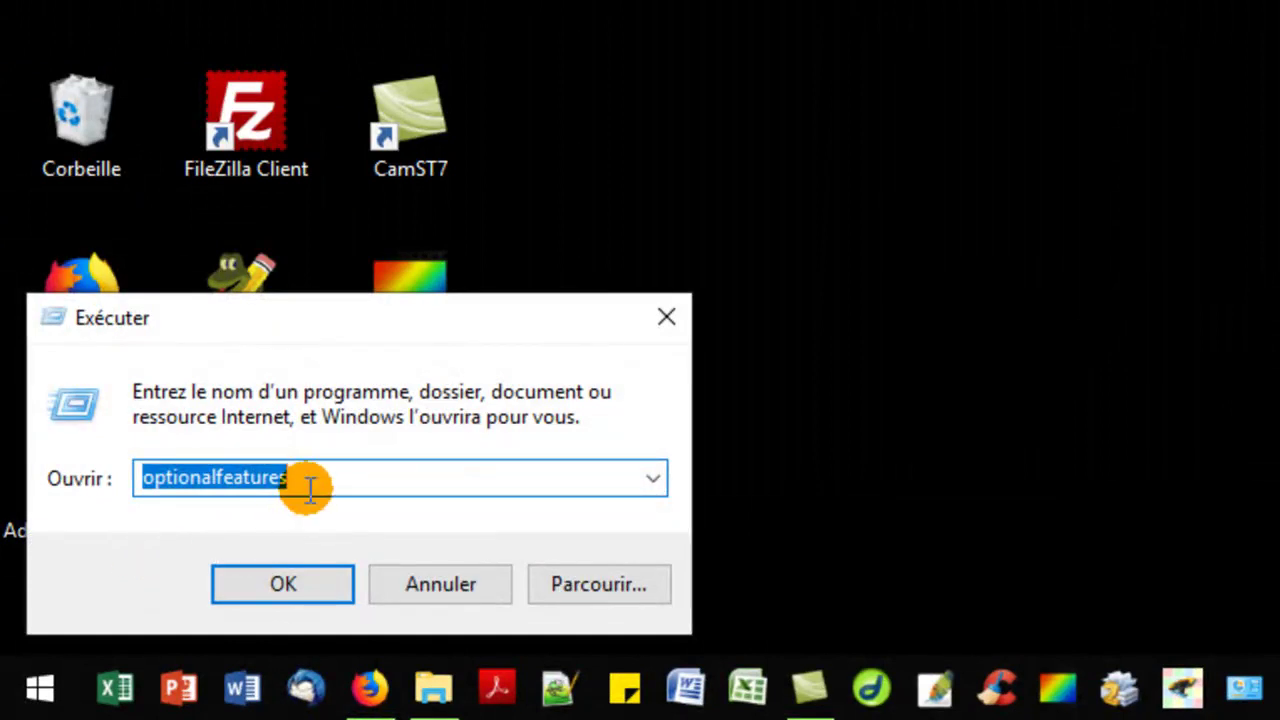
left_click(328, 481)
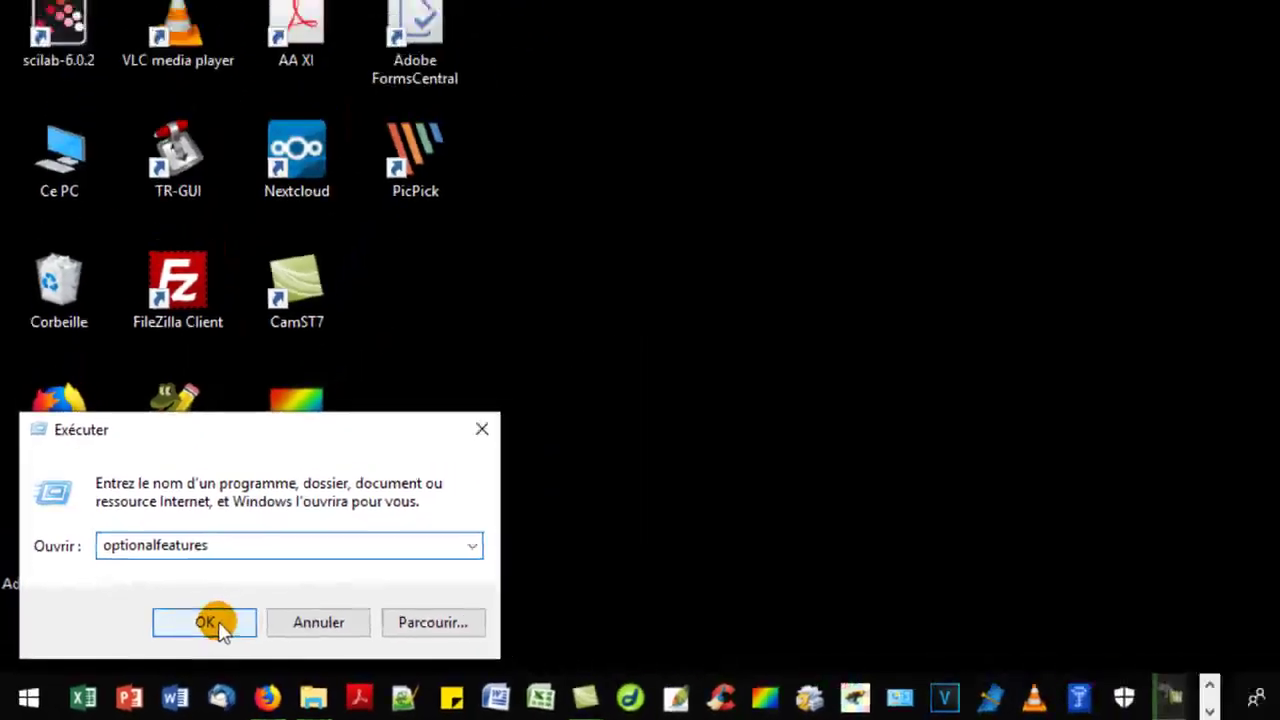
left_click(283, 584)
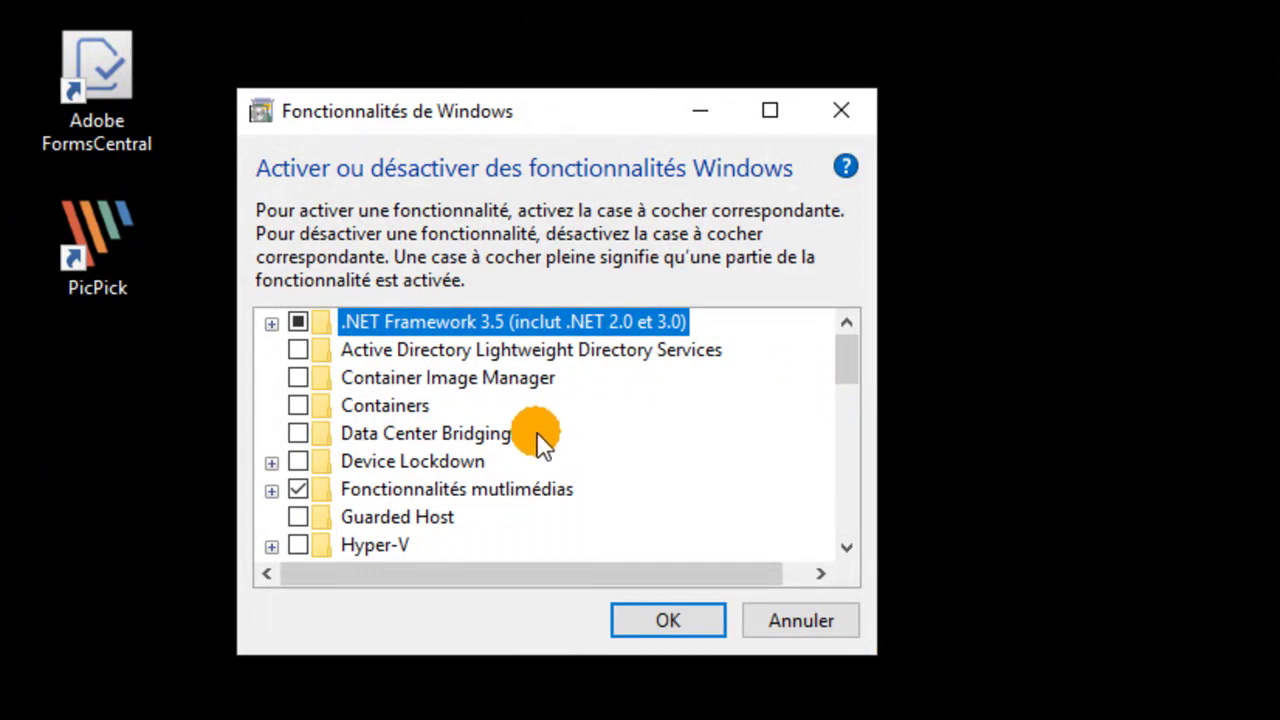
- Check that SMB 1.0/CIFS File Sharing Support, its sub-features and SMB Direct are enabled, and confirm the Windows features
scroll(679, 484, "down", 1)
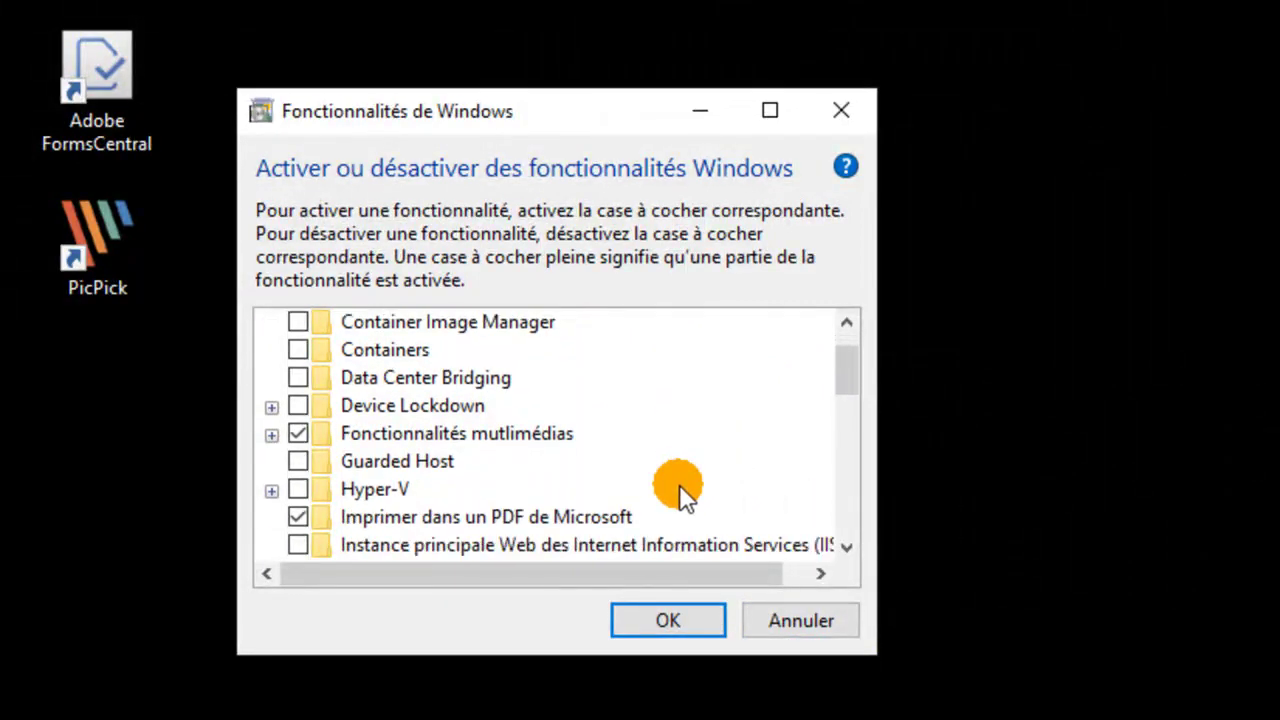
scroll(679, 484, "down", 4)
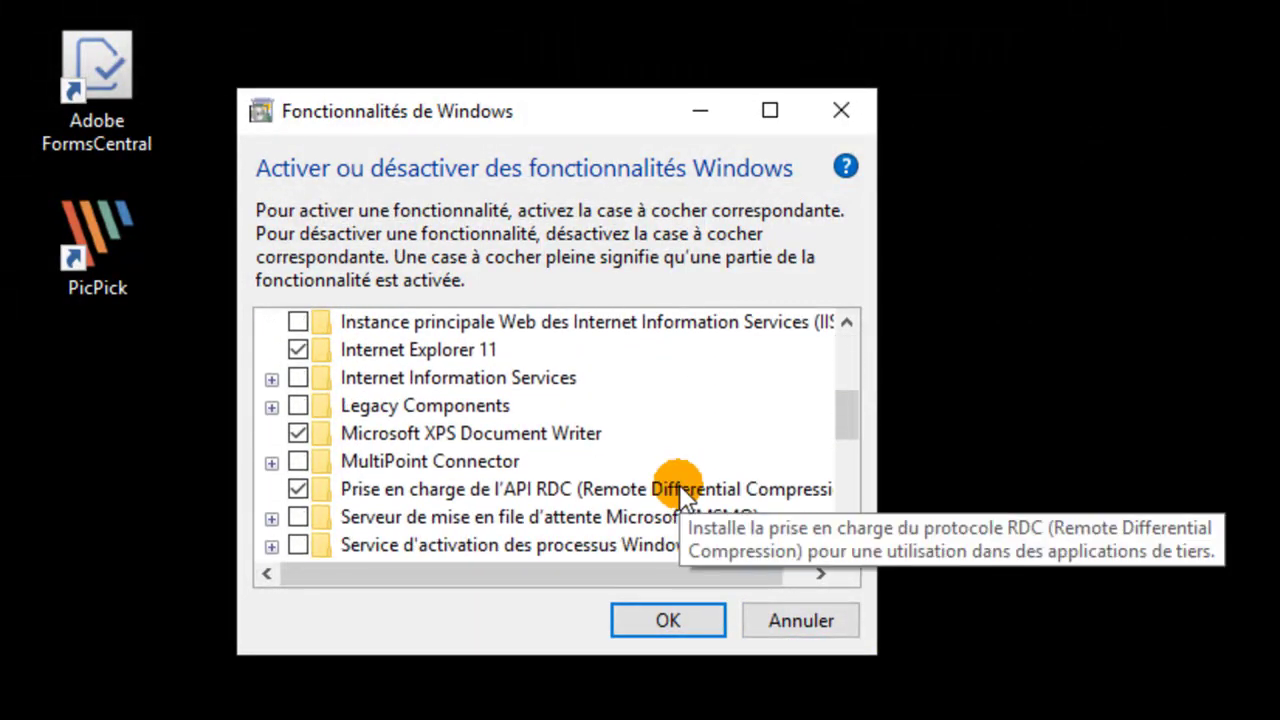
scroll(679, 484, "down", 3)
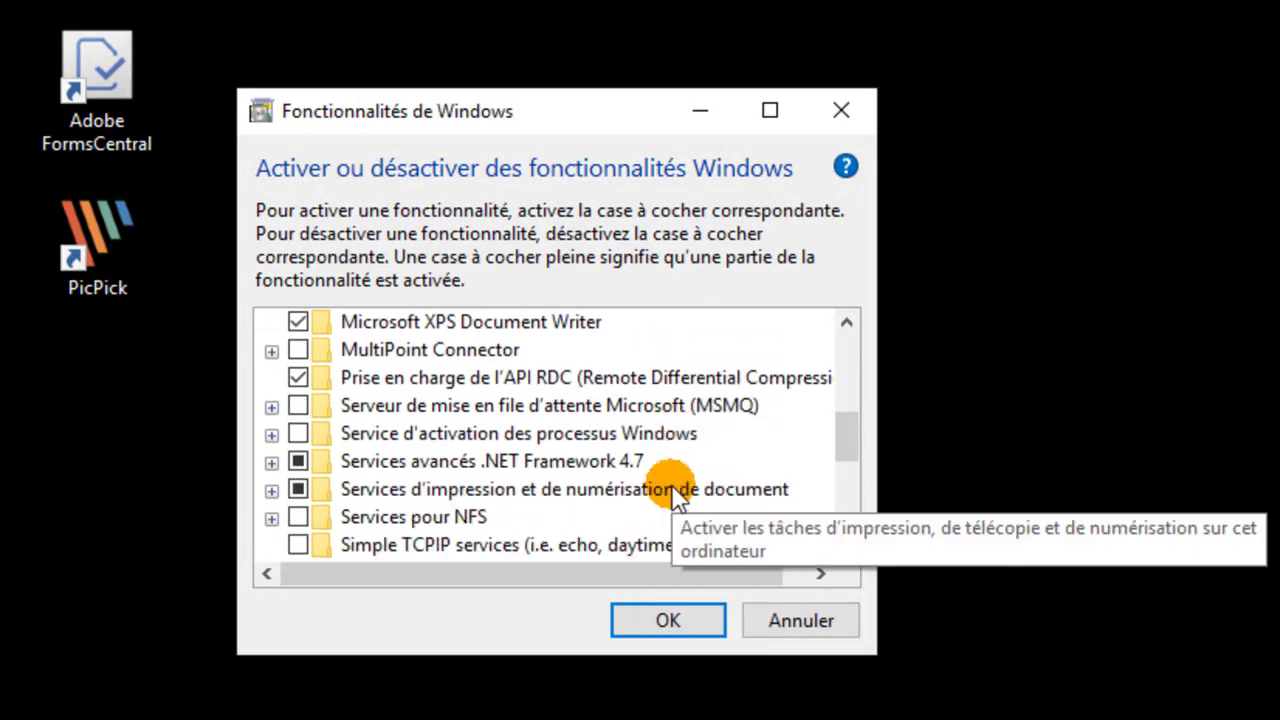
scroll(670, 481, "down", 1)
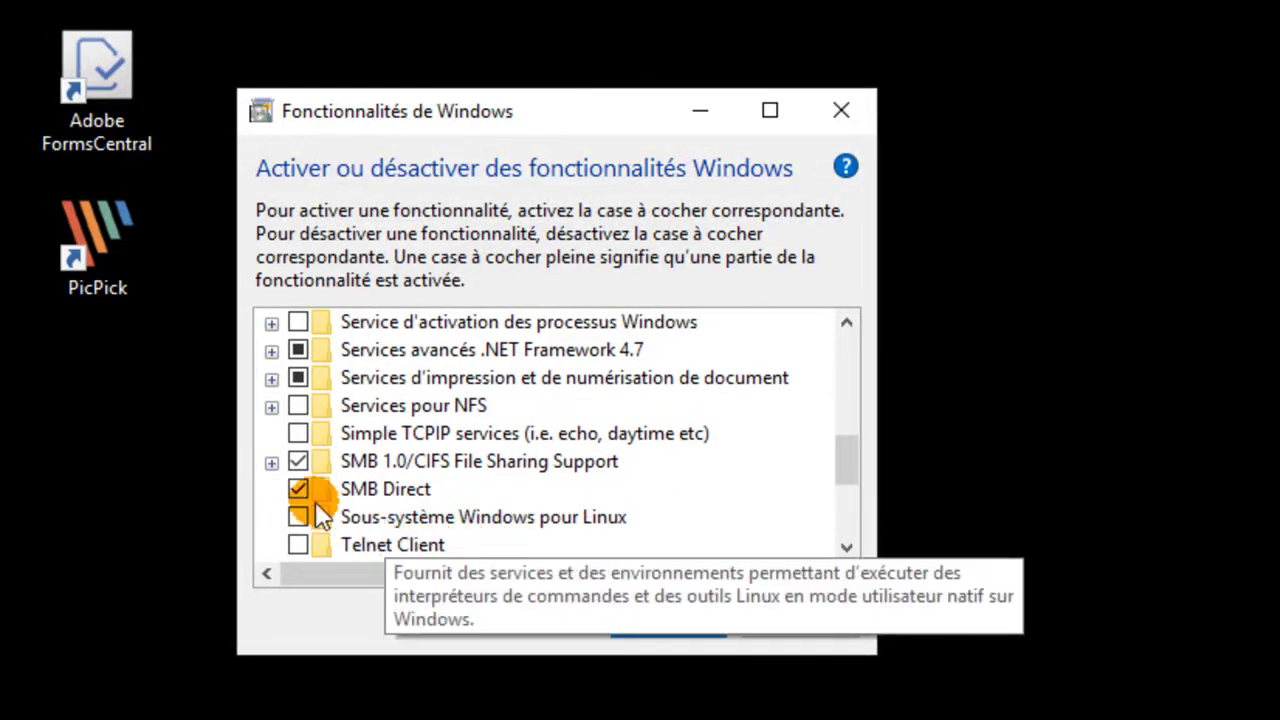
left_click(271, 463)
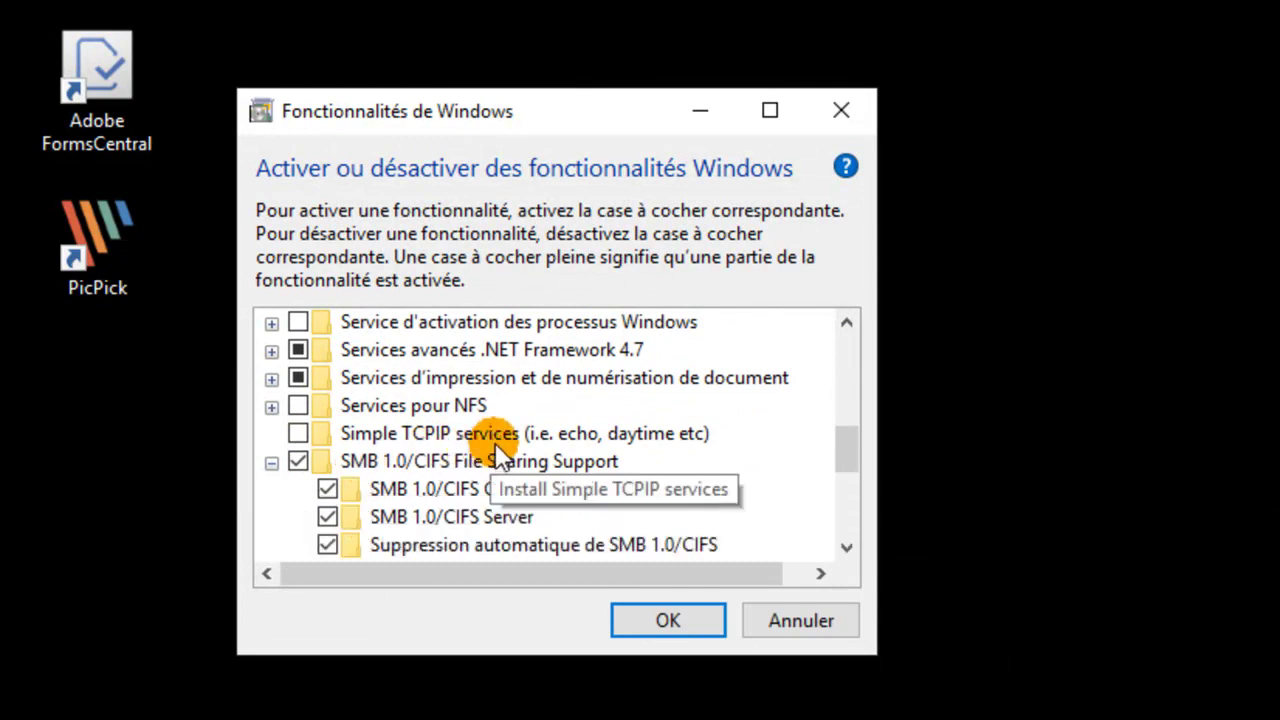
scroll(495, 443, "down", 1)
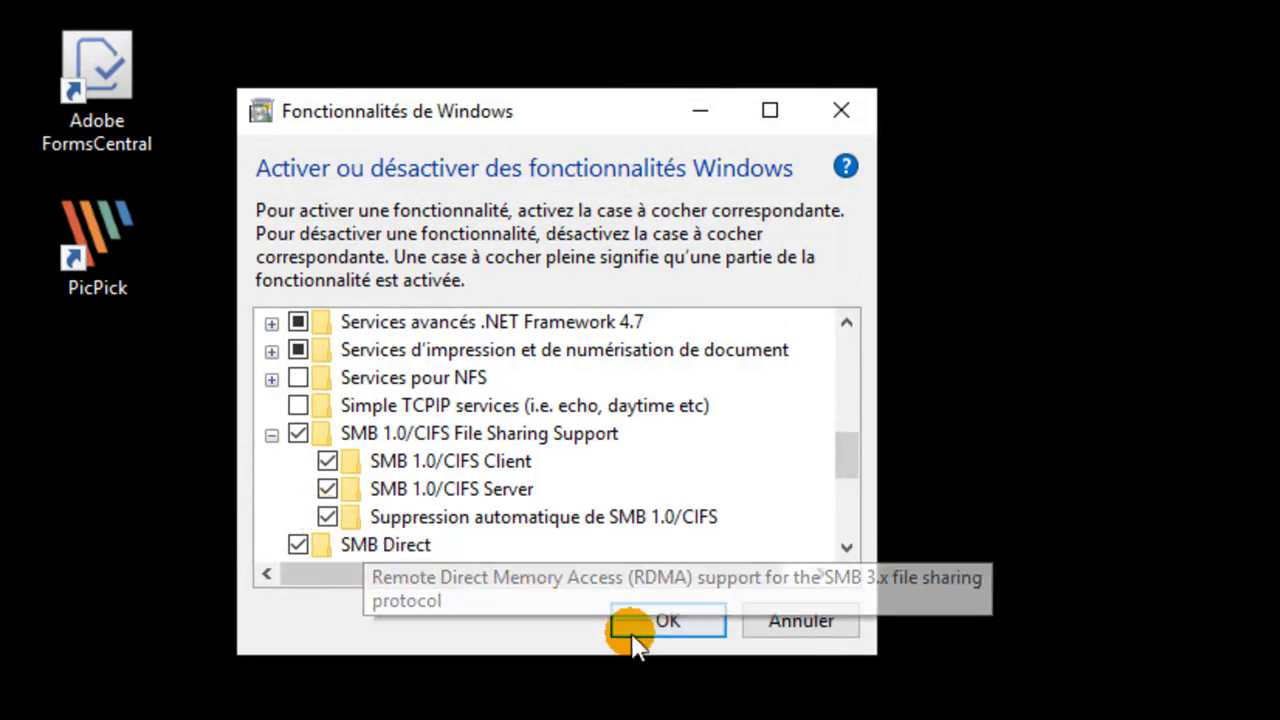
left_click(667, 622)
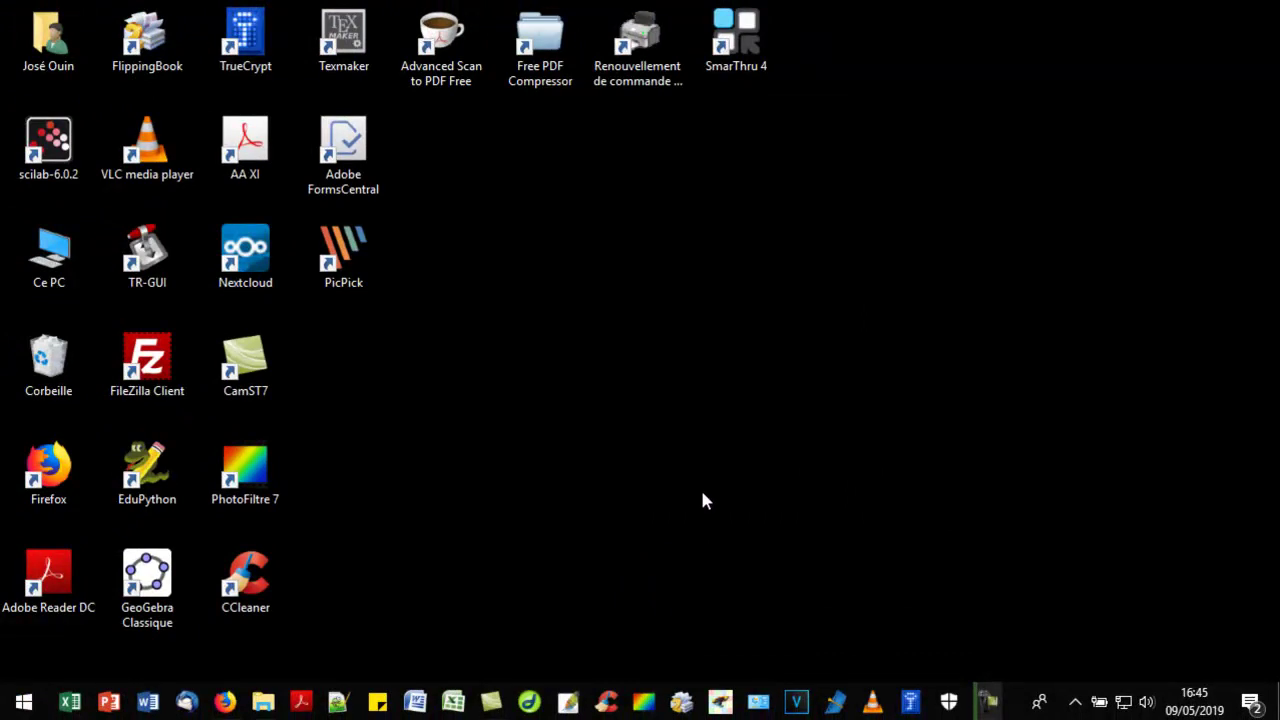
- Close the Réseau Explorer window and switch to Firefox with Freebox OS at mafreebox.freebox.fr
left_click(264, 703)
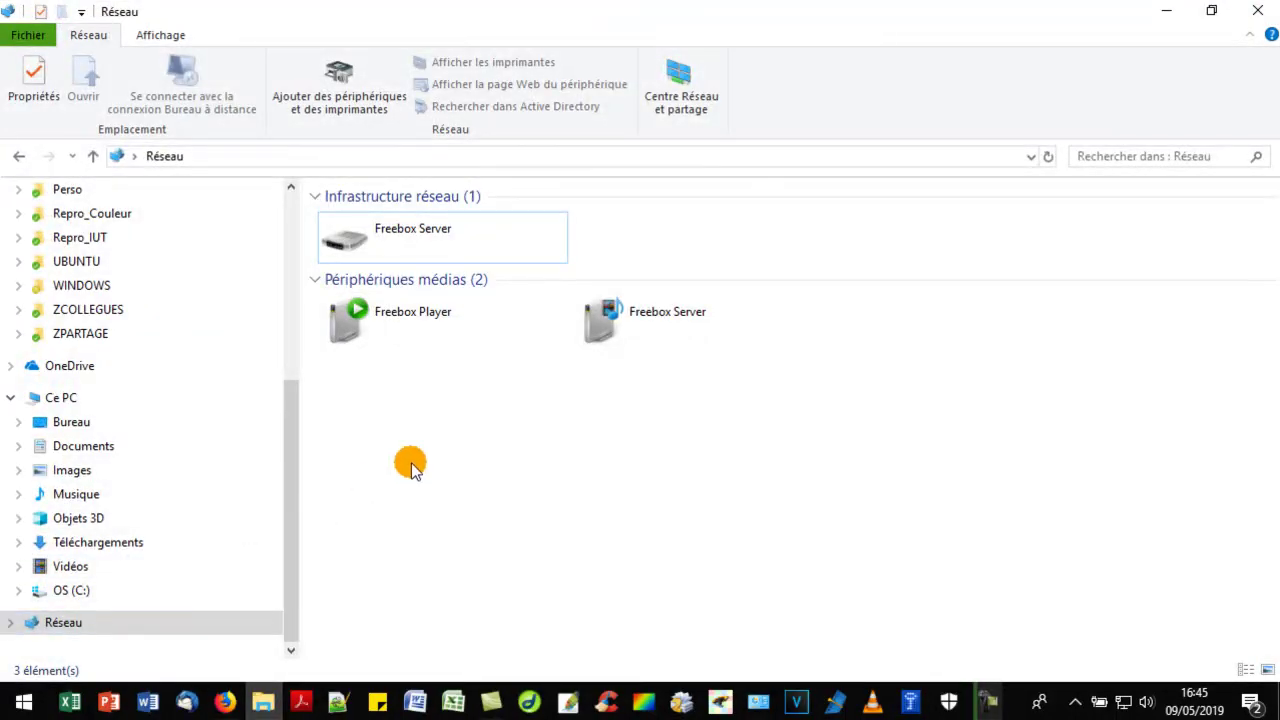
left_click(1258, 12)
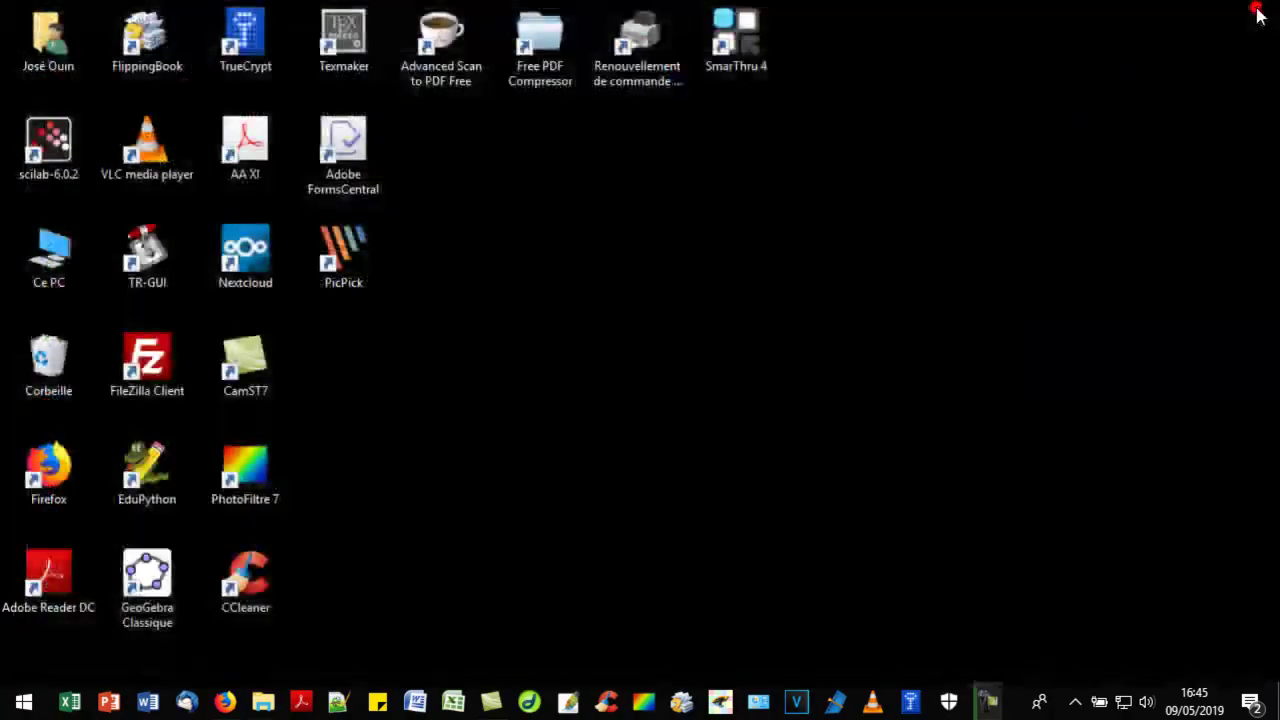
left_click(225, 705)
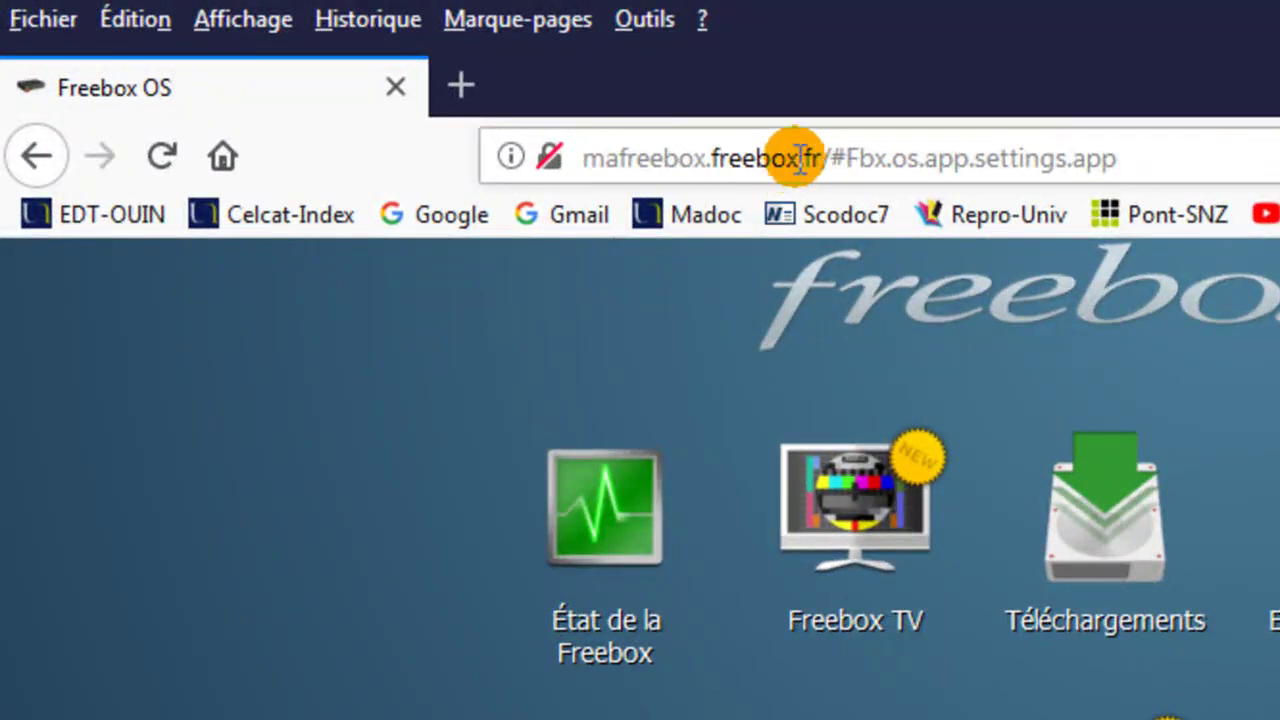
- Open Paramètres de la Freebox from Freebox OS in Mode avancé
left_click_drag(820, 152, 580, 155)
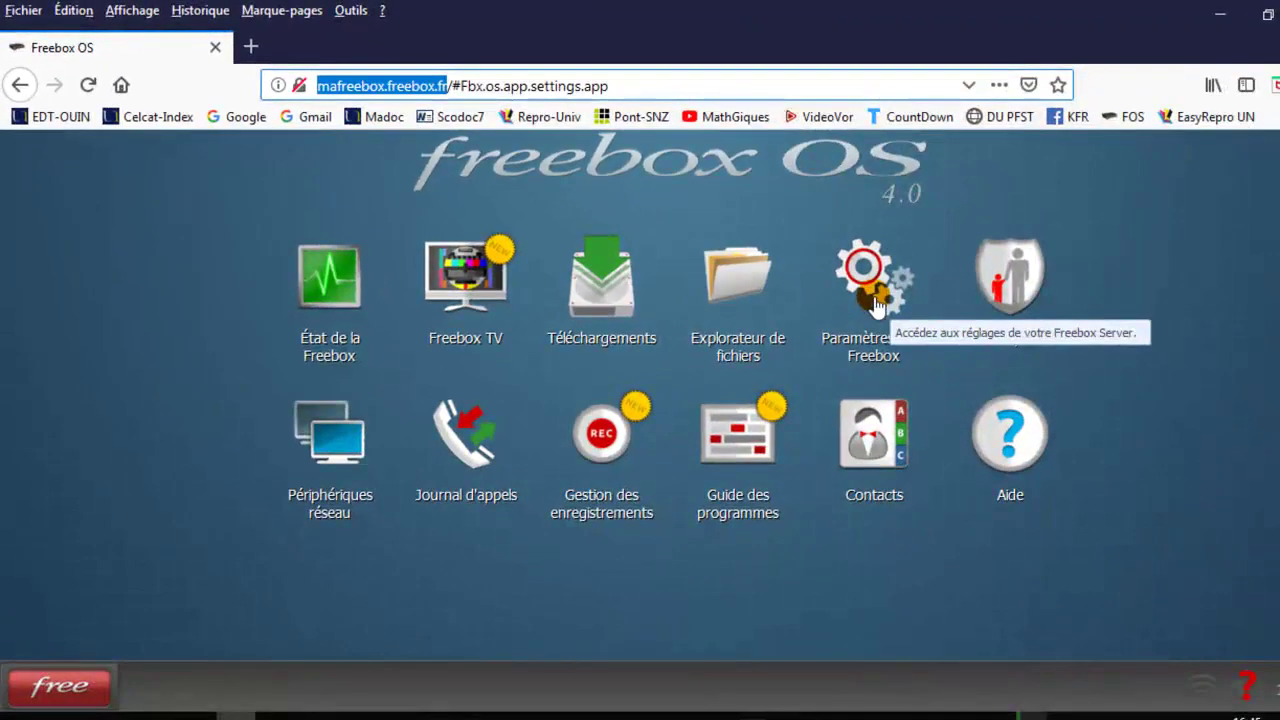
left_click(955, 335)
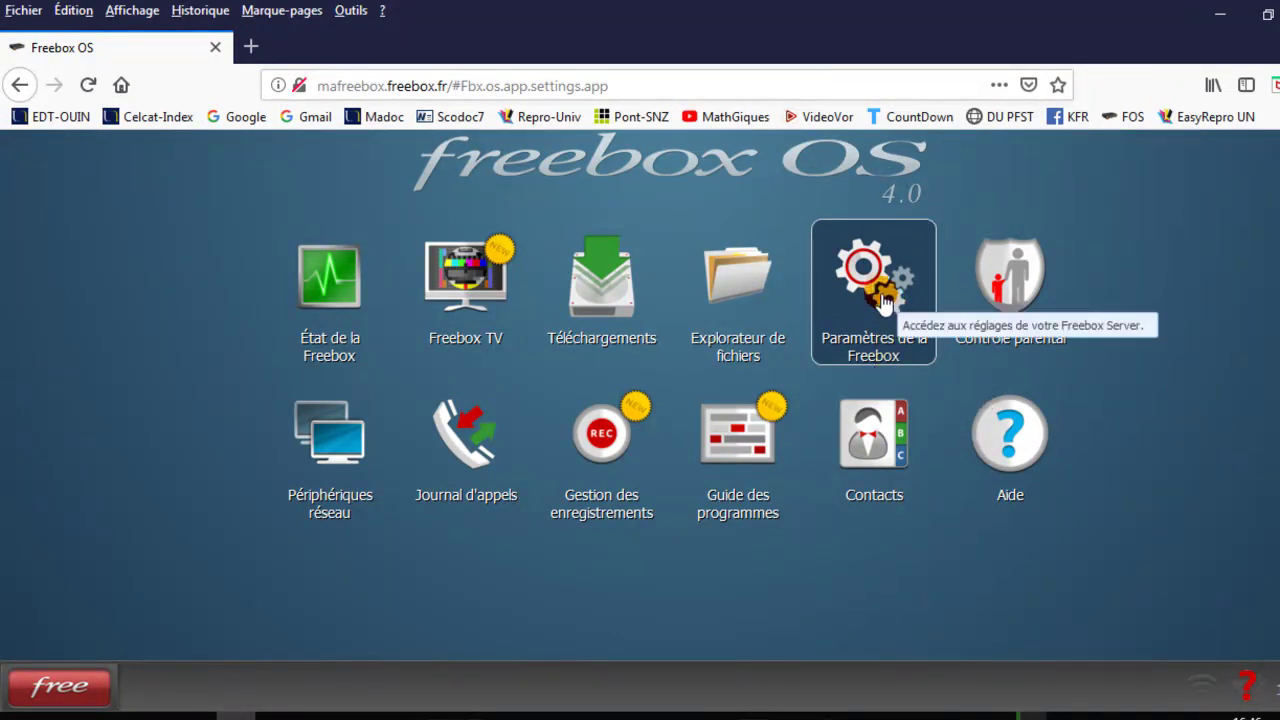
left_click(880, 298)
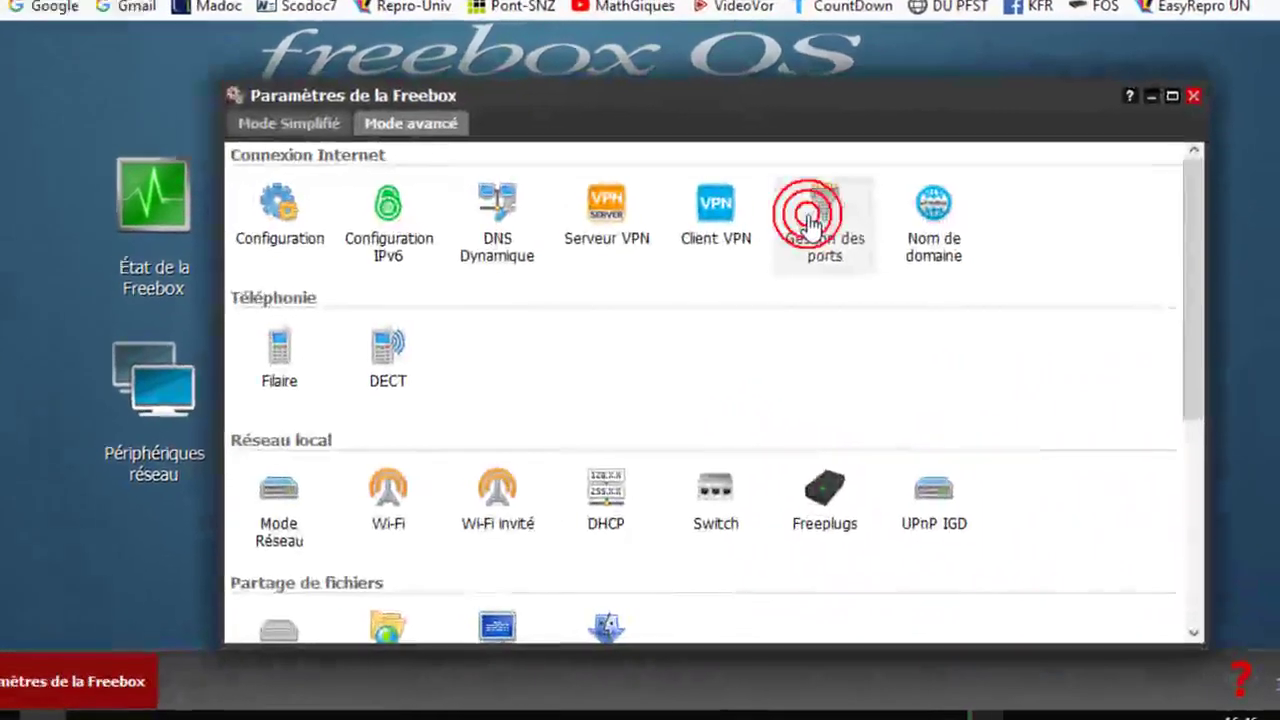
scroll(607, 300, "down", 3)
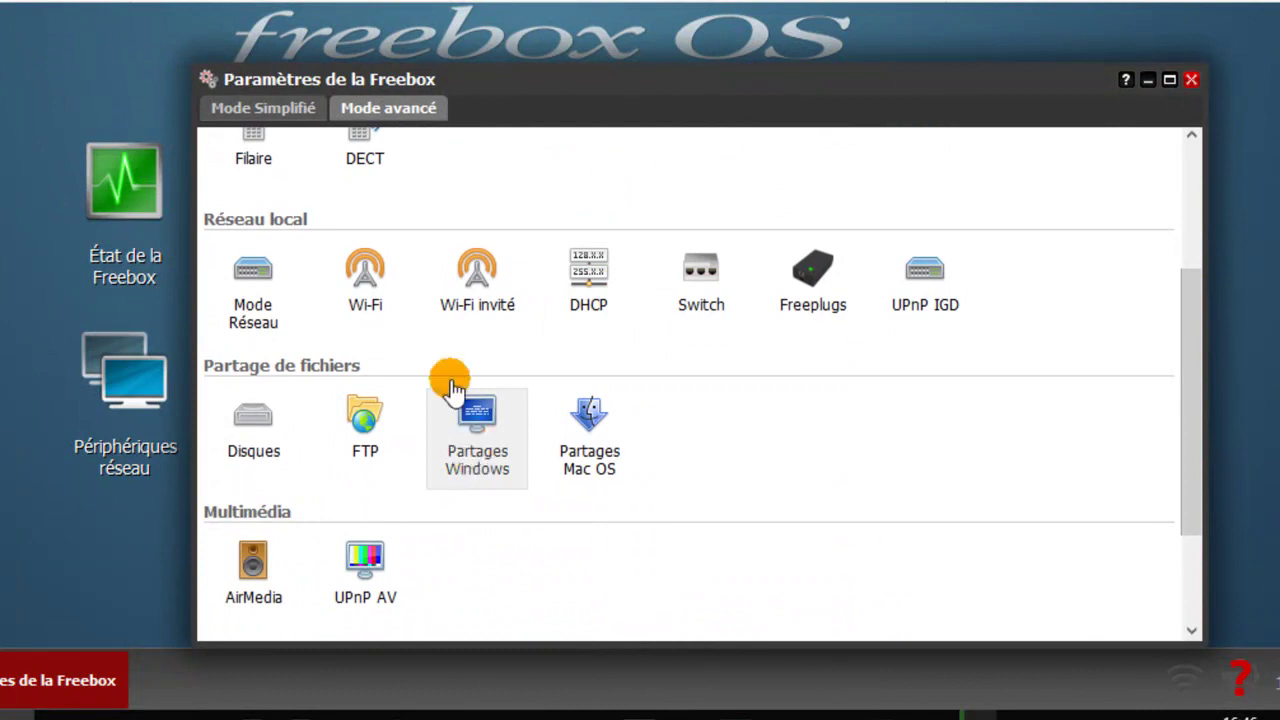
left_click(392, 112)
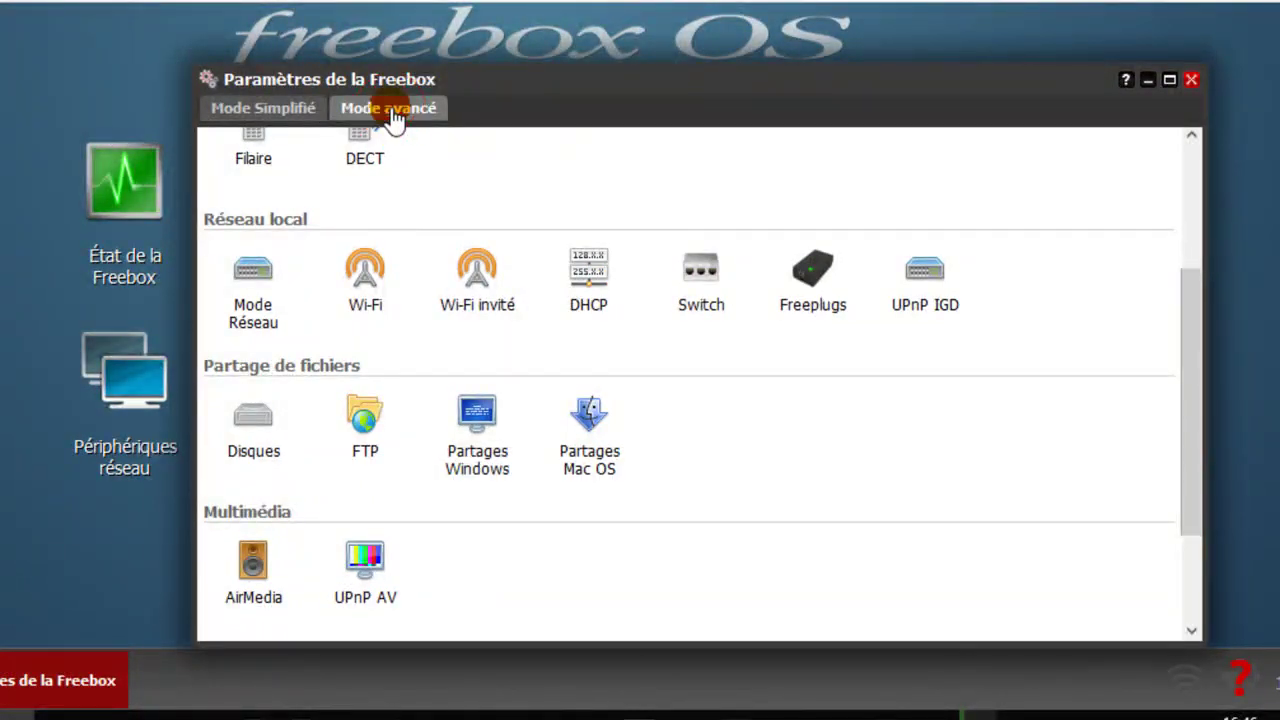
left_click(395, 110)
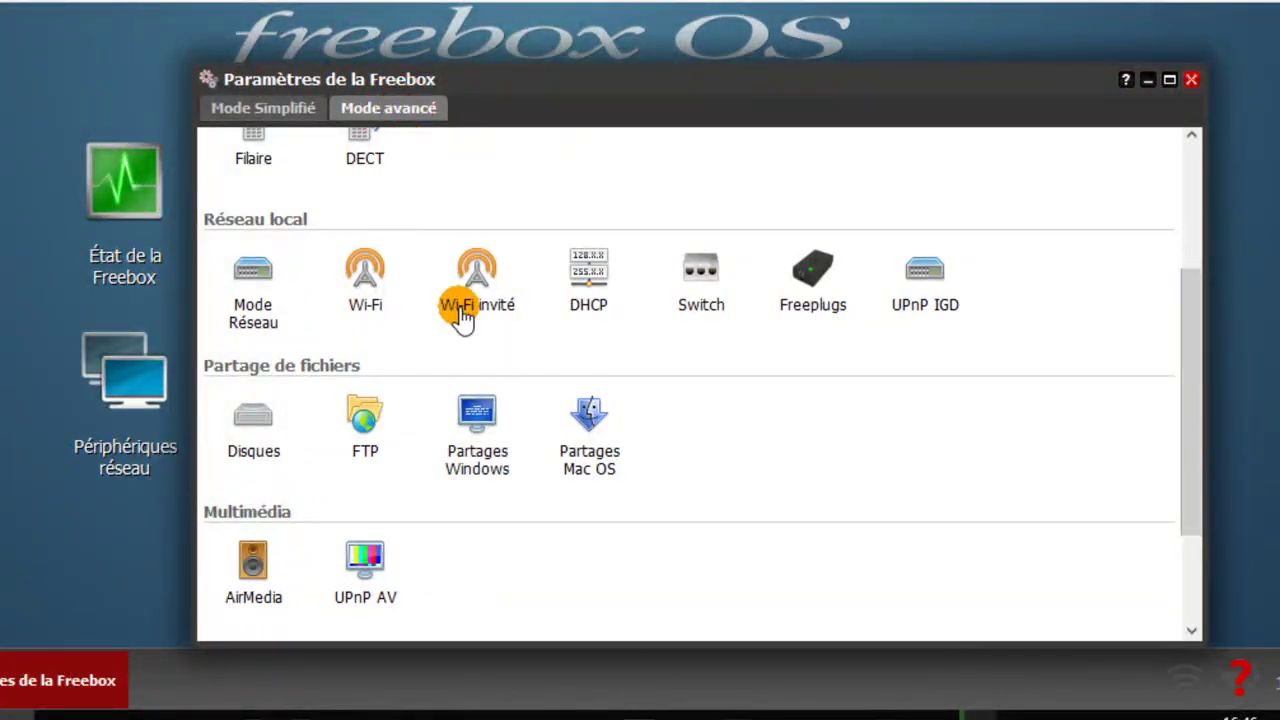
- Make sure file sharing is enabled in the Freebox's Partages Windows settings and confirm them
left_click(468, 486)
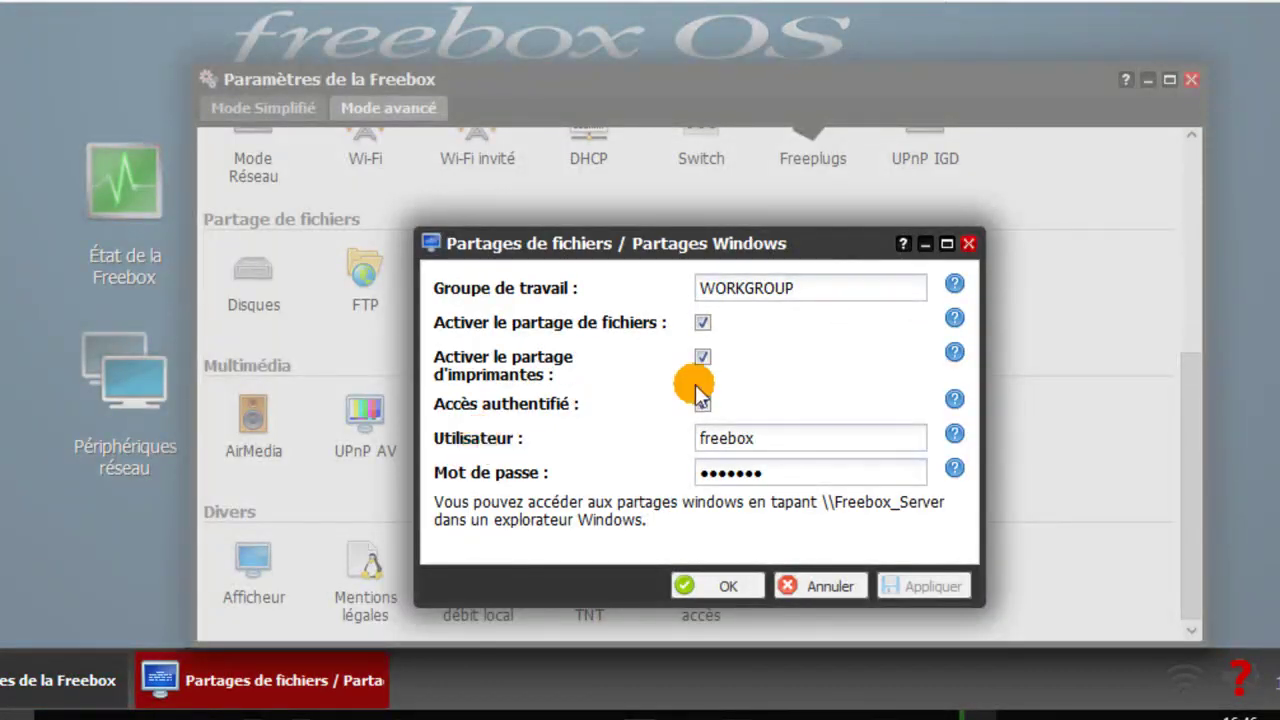
left_click(703, 324)
left_click(723, 588)
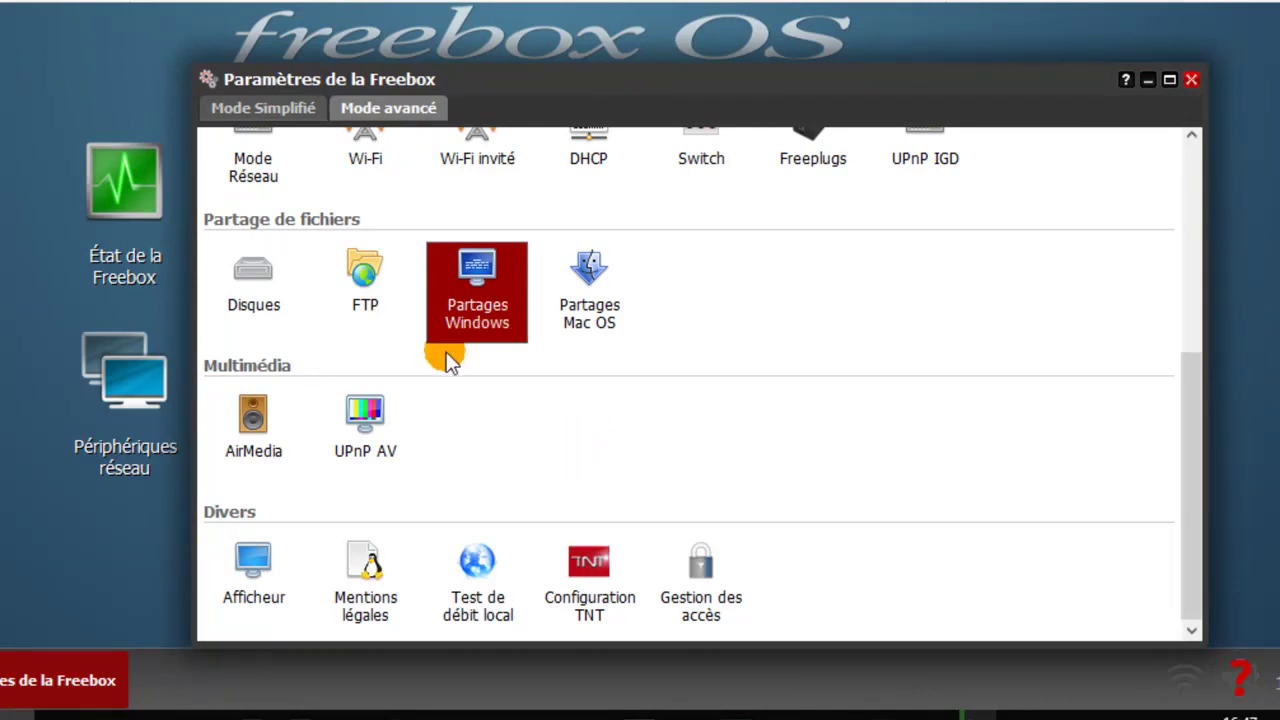
- Look up the Freebox Server's mDNS name in the local network's Mode Réseau settings, then leave them without changes
scroll(443, 350, "up", 1)
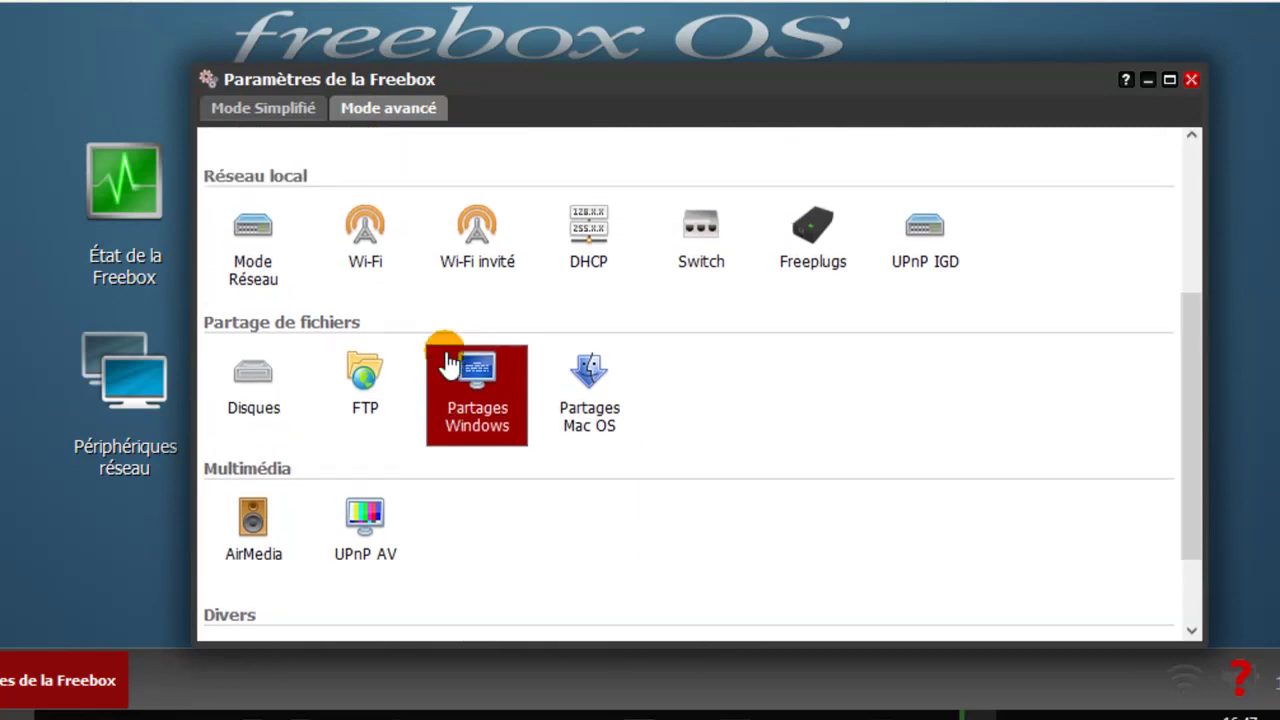
left_click(255, 280)
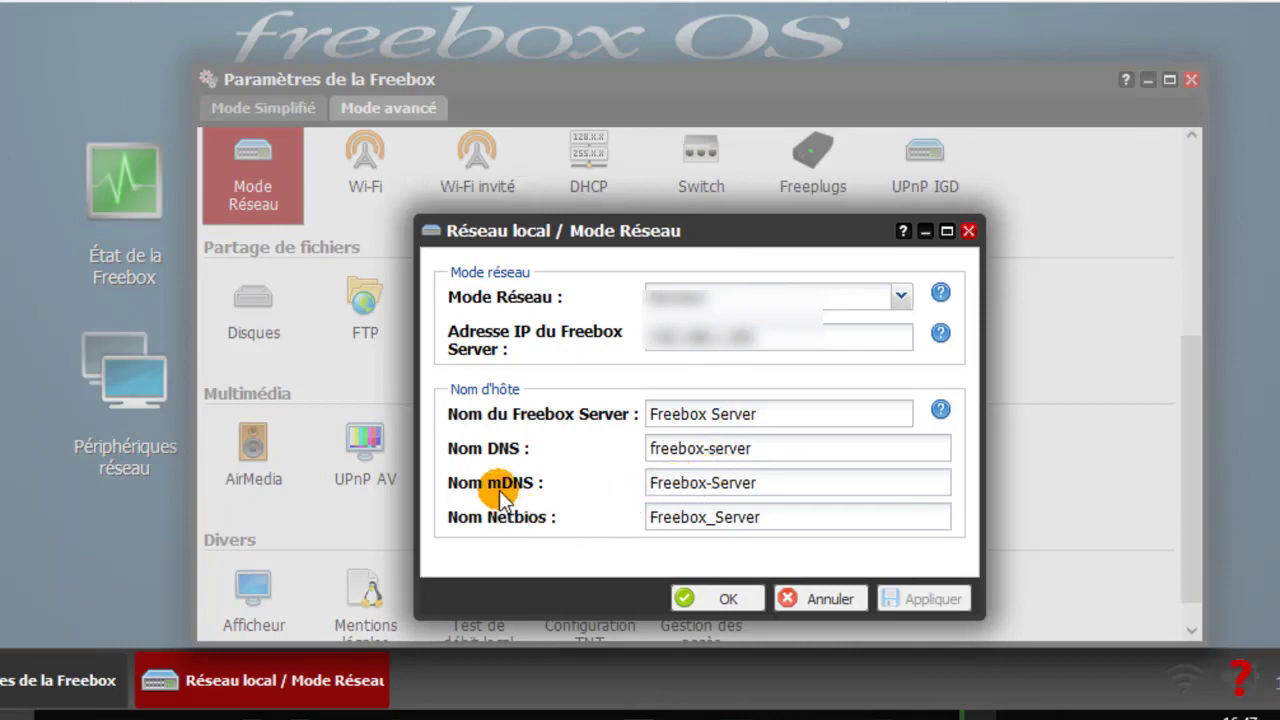
left_click(770, 484)
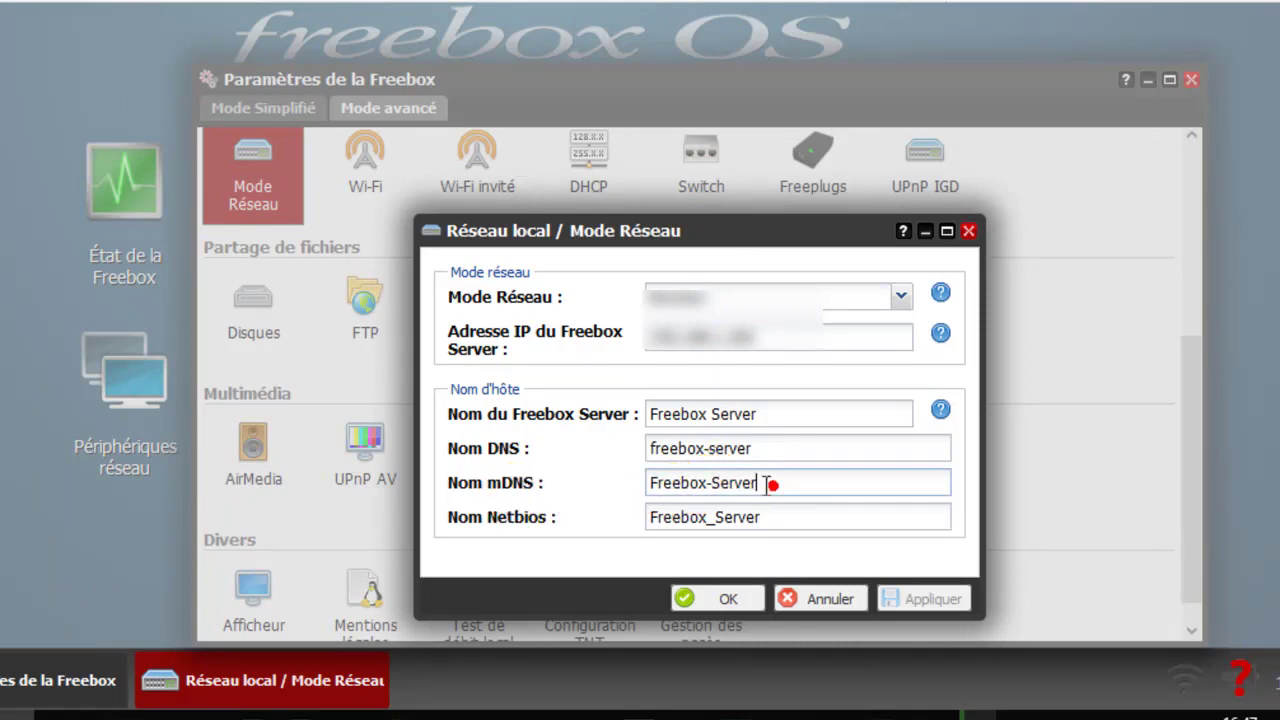
left_click_drag(766, 484, 648, 484)
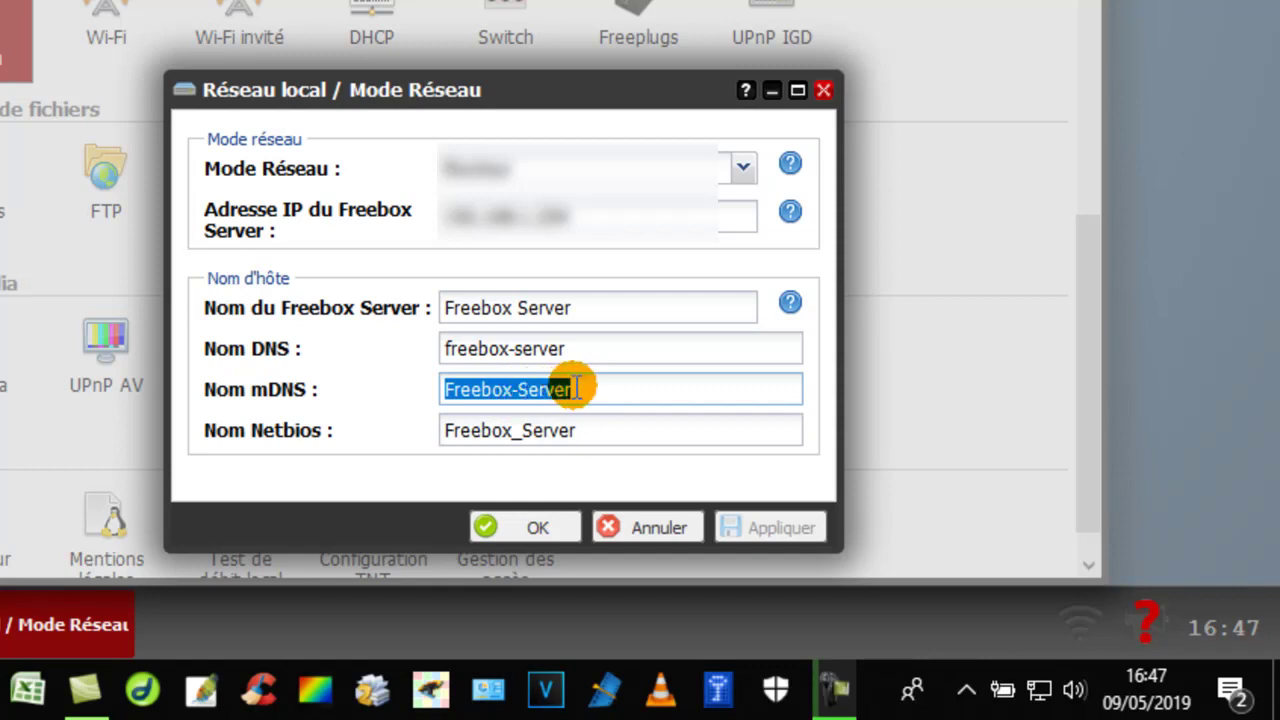
left_click(641, 530)
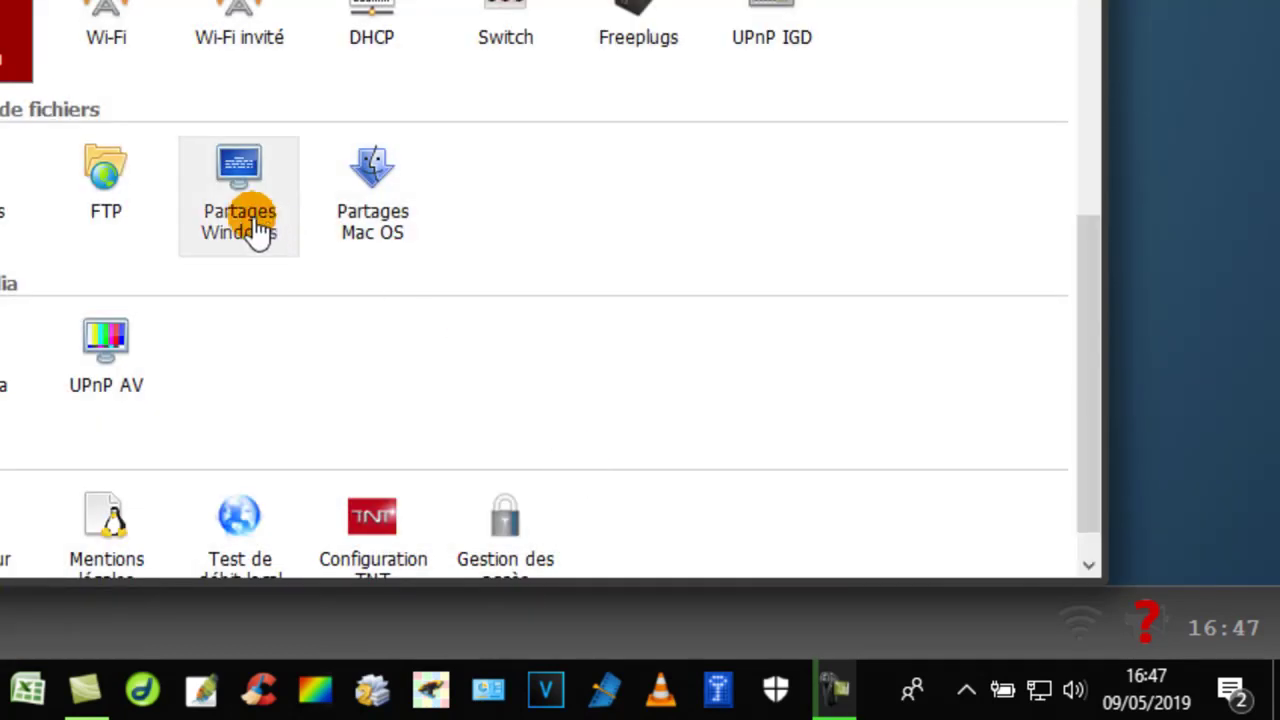
- Review the network path and user name given in the Partages Windows settings, then confirm the dialog
left_click(255, 224)
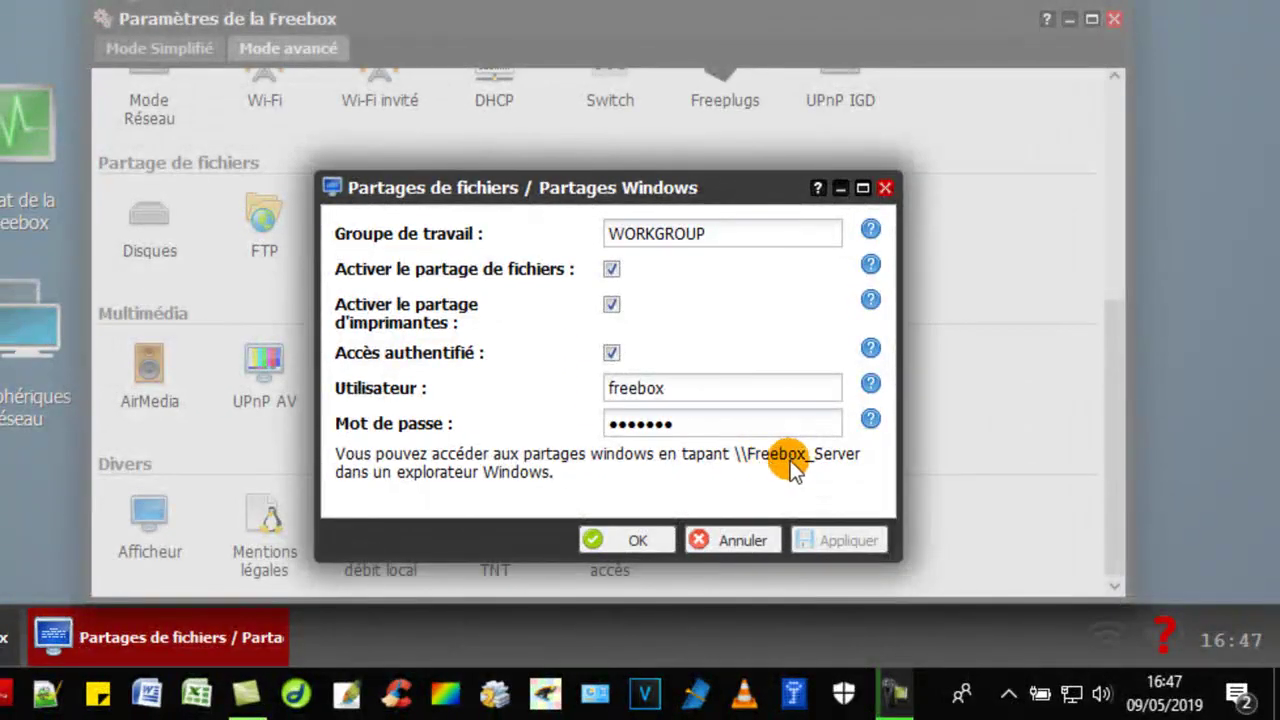
left_click(660, 548)
scroll(240, 320, "up", 2)
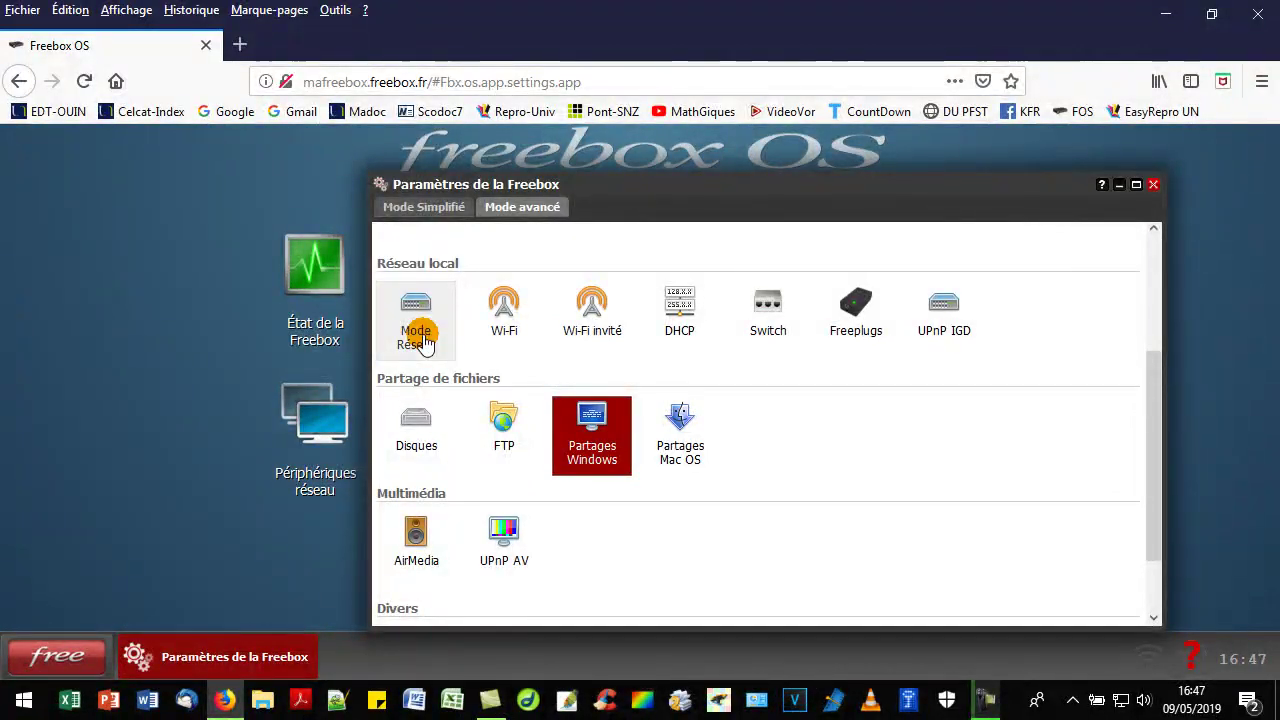
- Close the Freebox settings, minimise Firefox and switch to the Windows File Explorer
left_click(1152, 187)
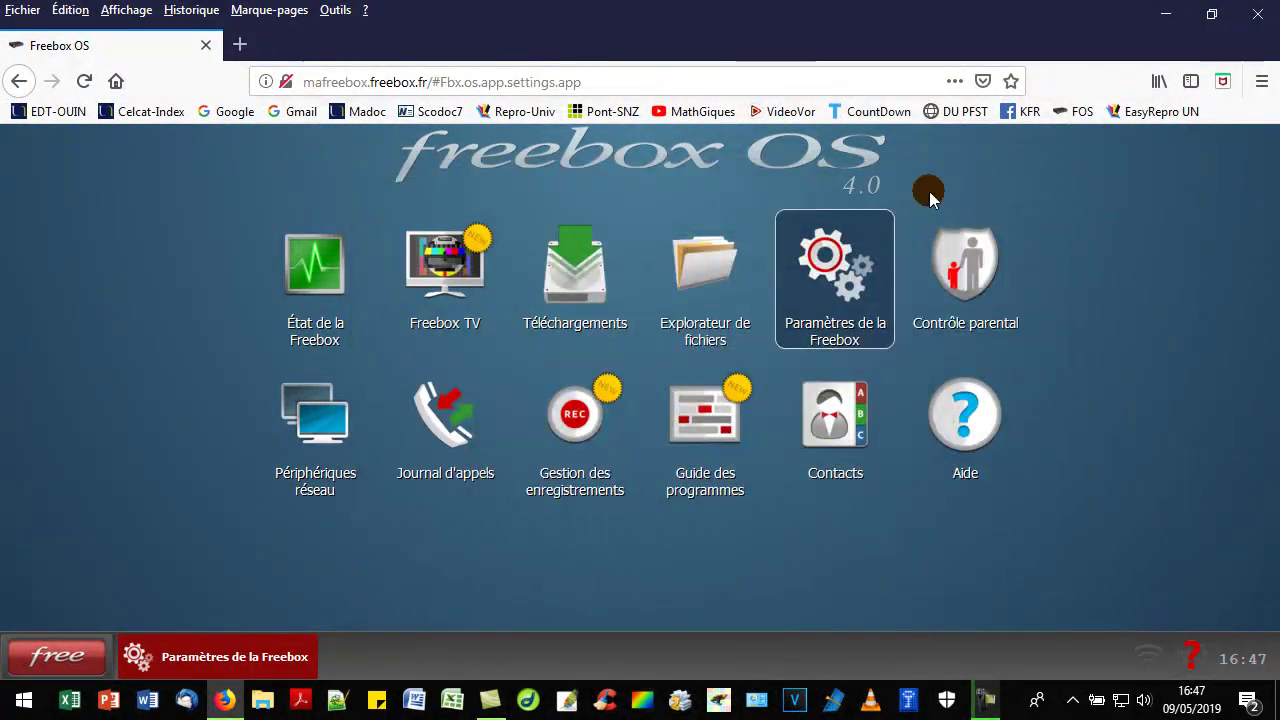
left_click(1163, 17)
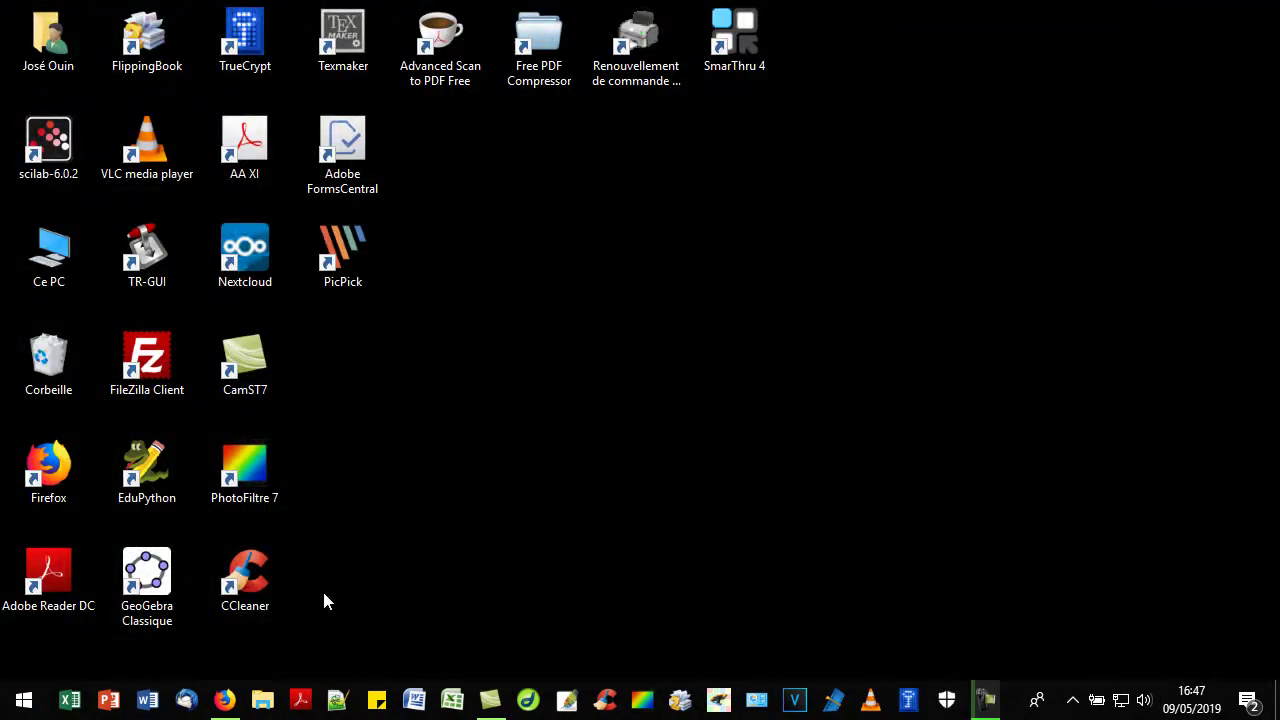
left_click(268, 705)
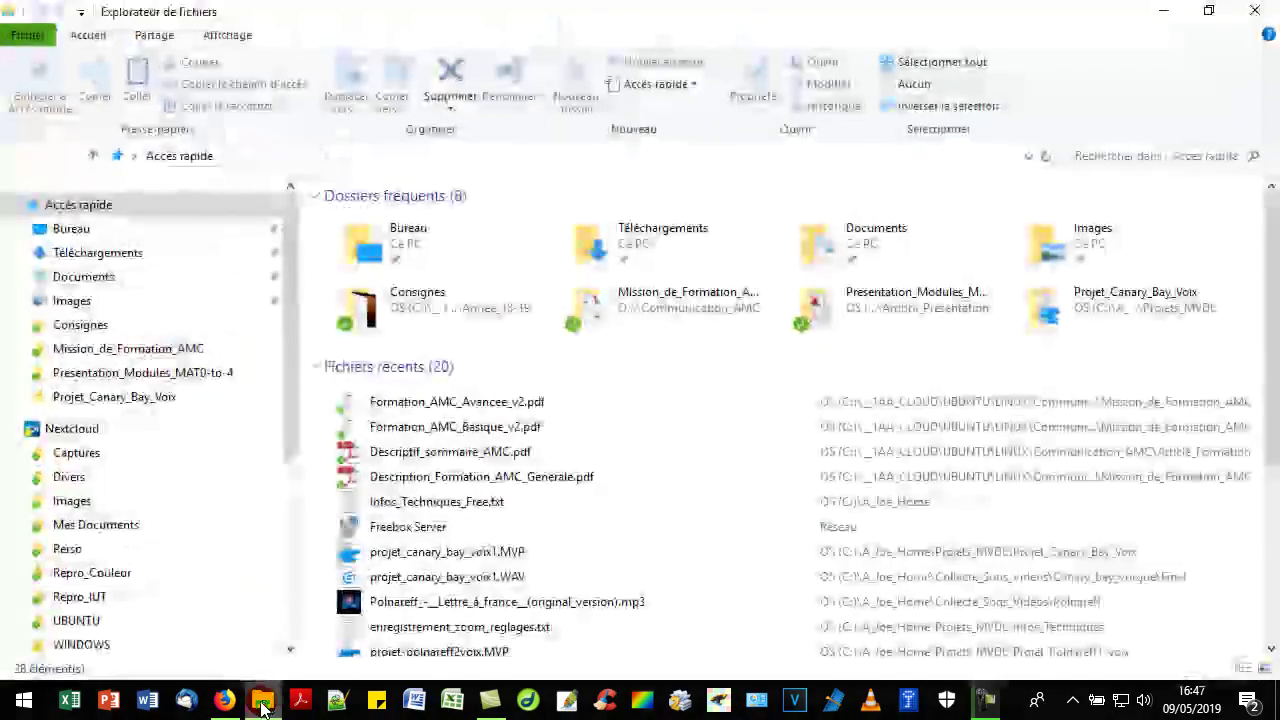
- Connect a network drive from Réseau with letter Z: and the folder \\Freebox-Server\Disque dur, reconnecting at sign-in
scroll(281, 447, "down", 1)
scroll(281, 447, "down", 4)
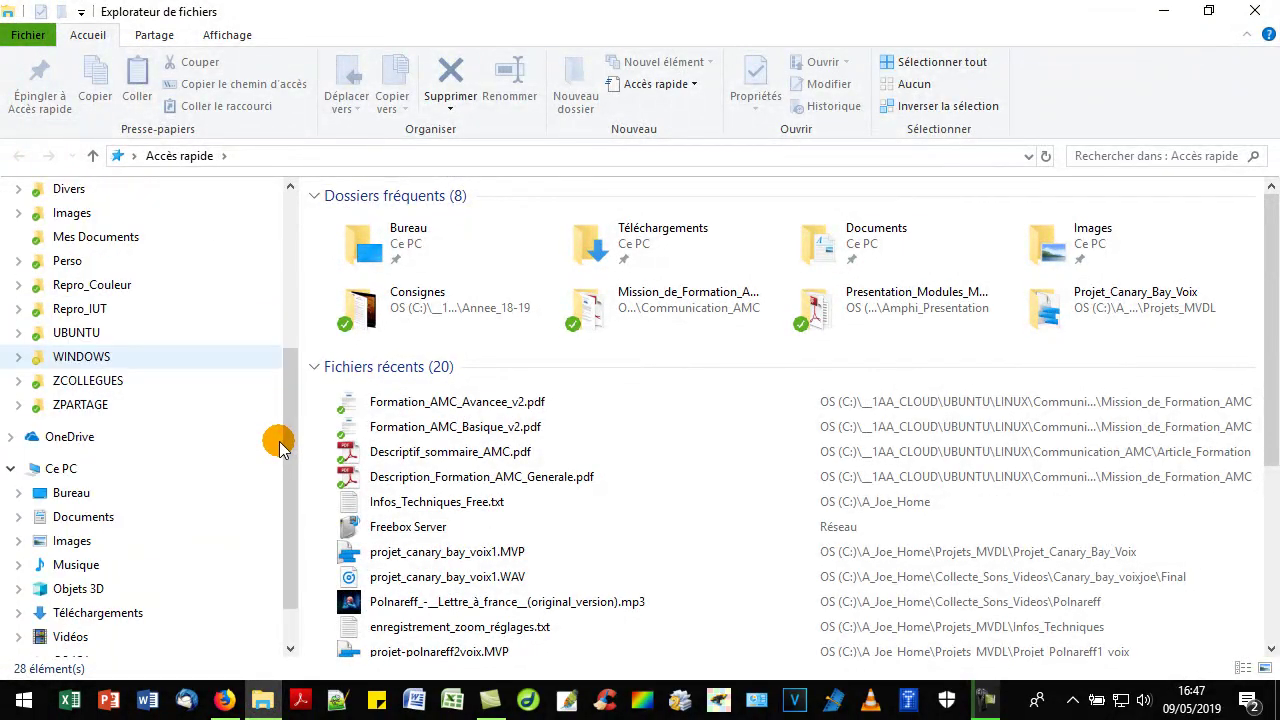
right_click(88, 622)
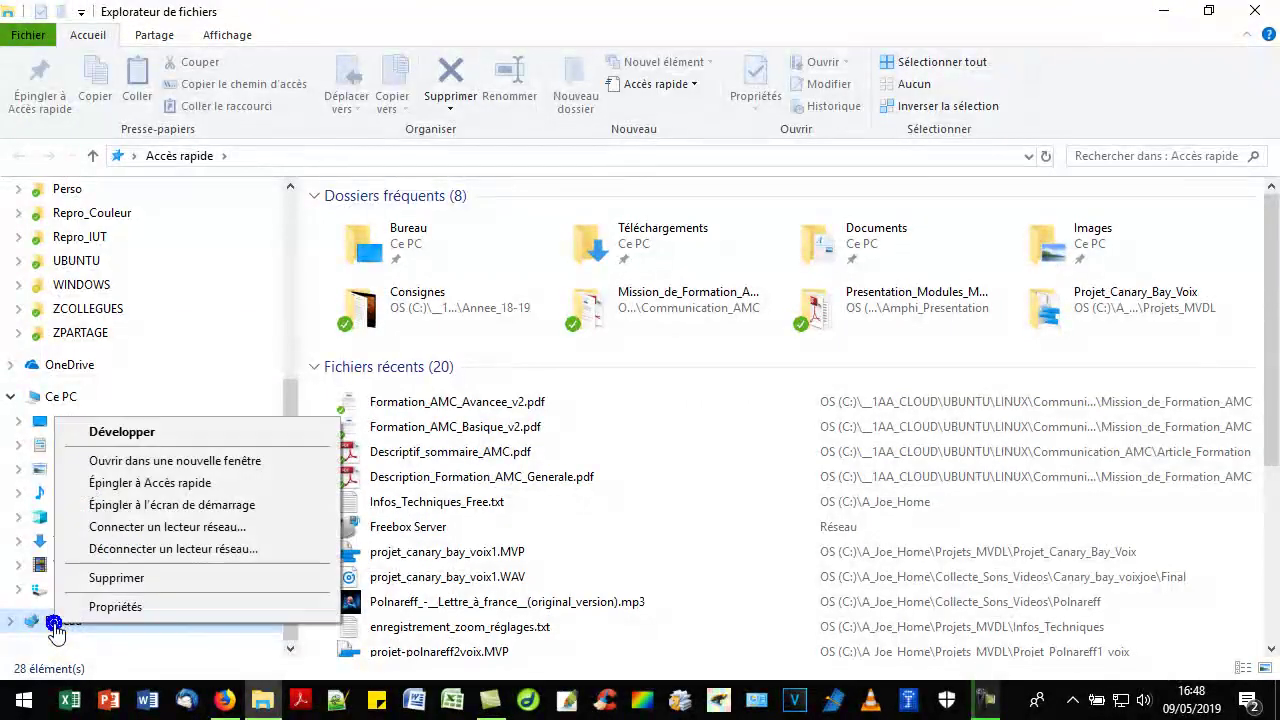
left_click(124, 527)
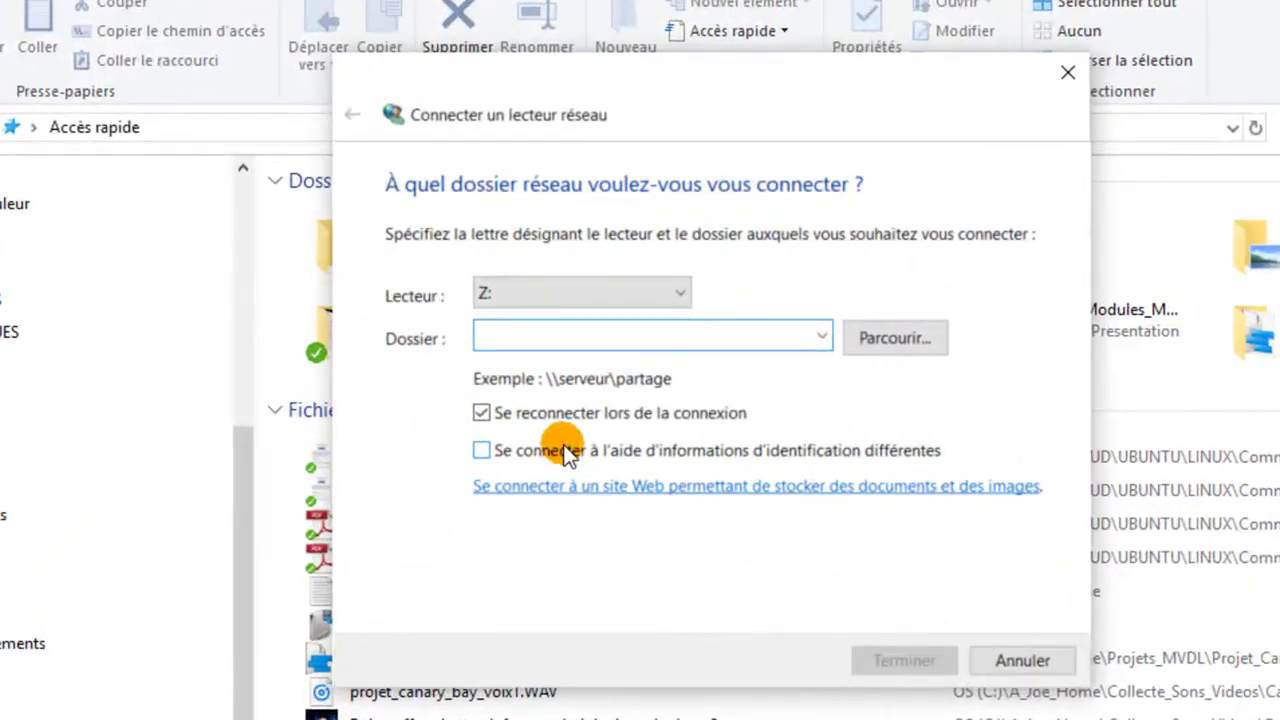
type("\\\\Fr")
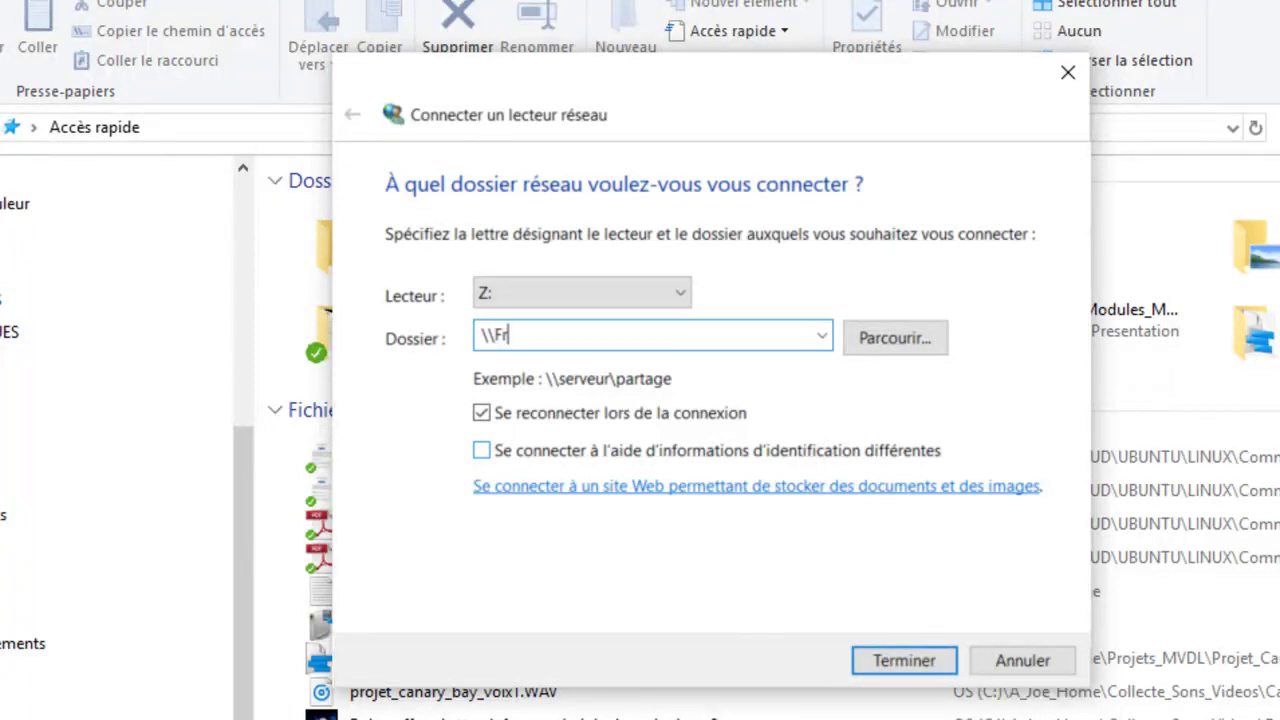
type("eebox-Server")
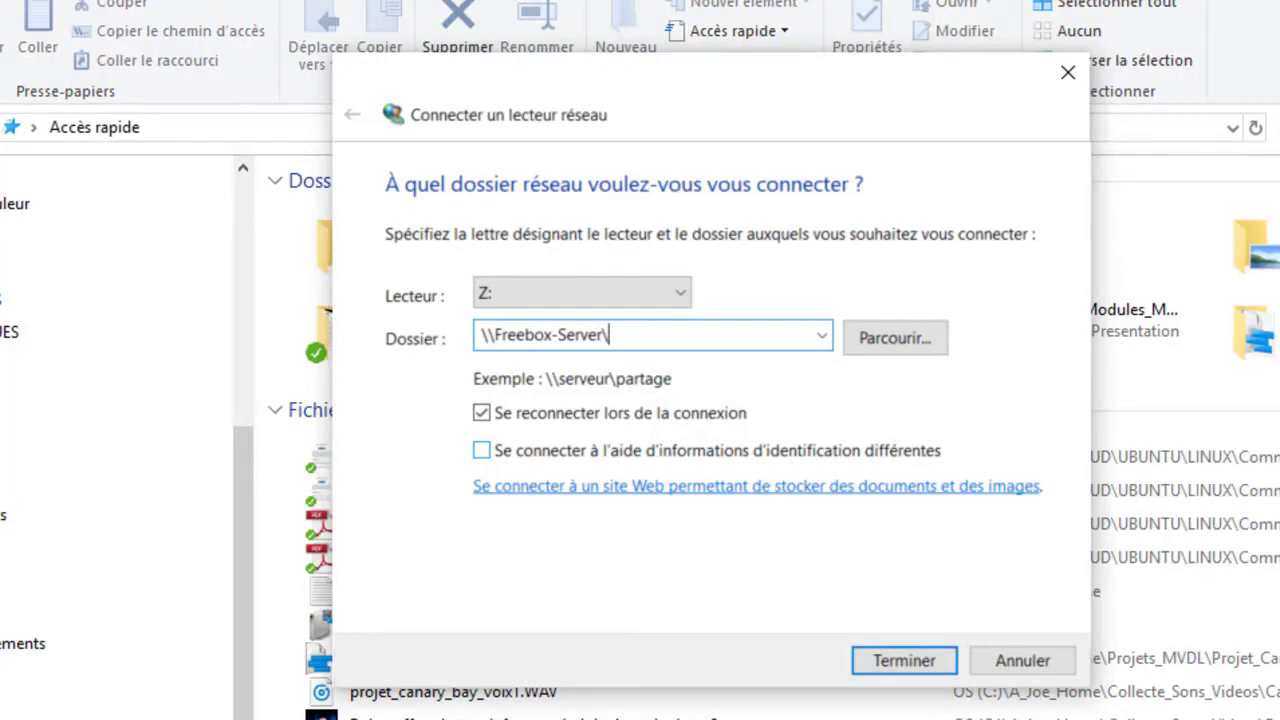
type("\\Disque dur")
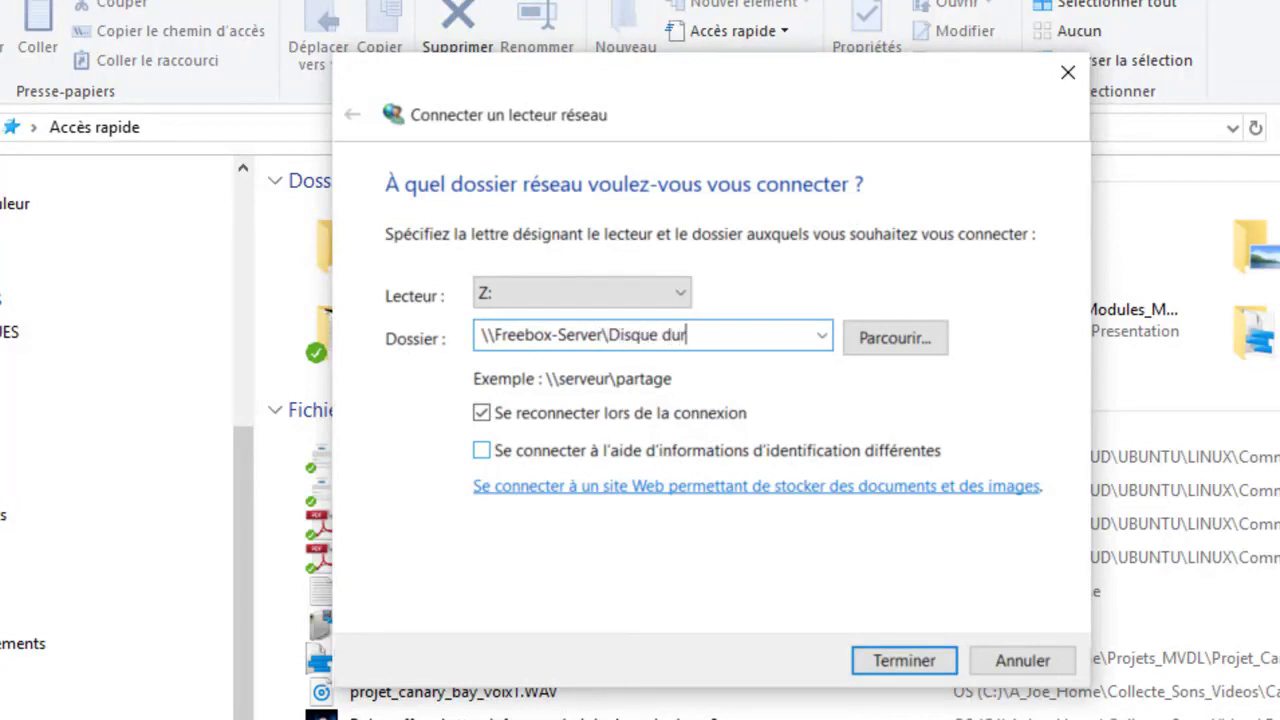
left_click(904, 660)
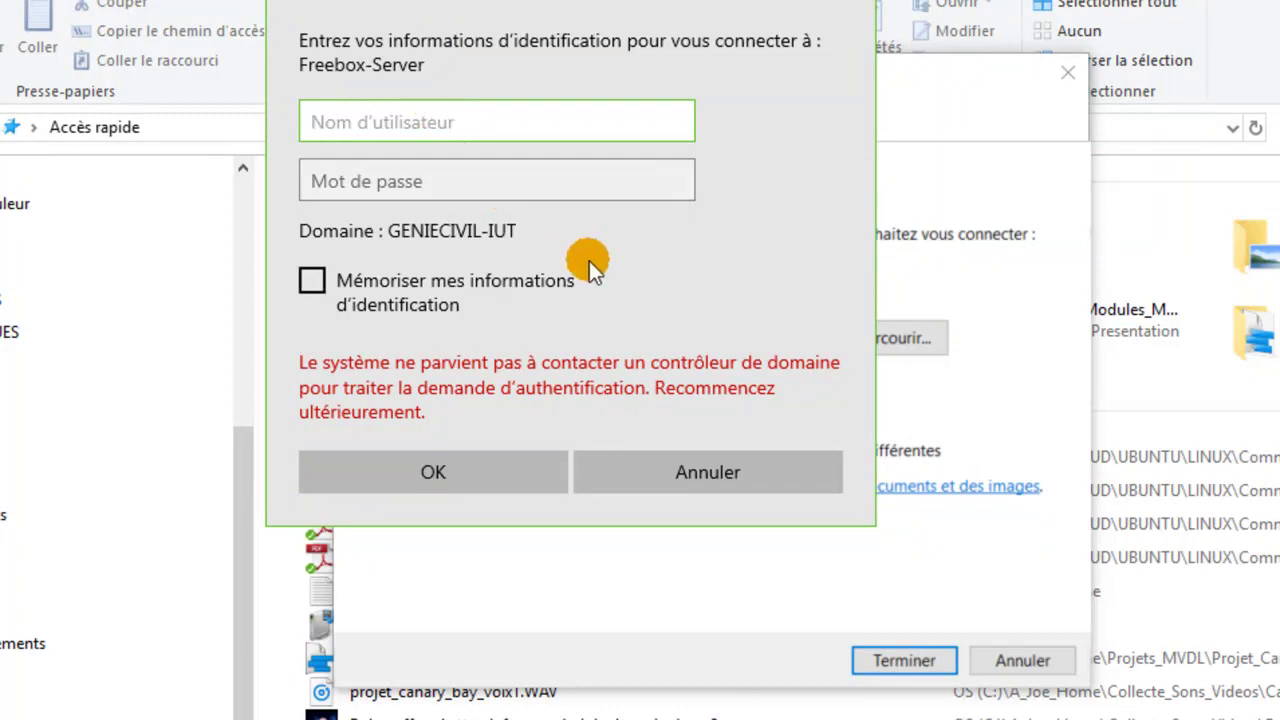
- Sign in to Freebox-Server with the user name freebox and the Windows sharing password
type("freeb")
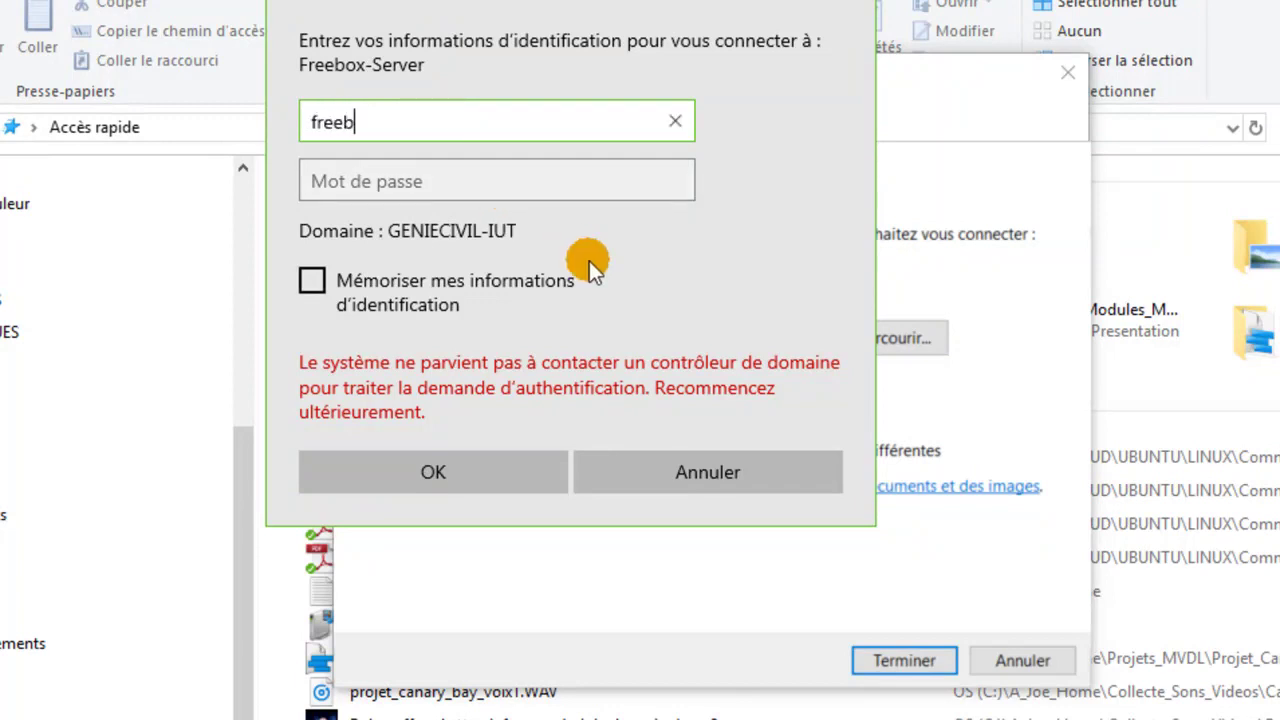
type("ox")
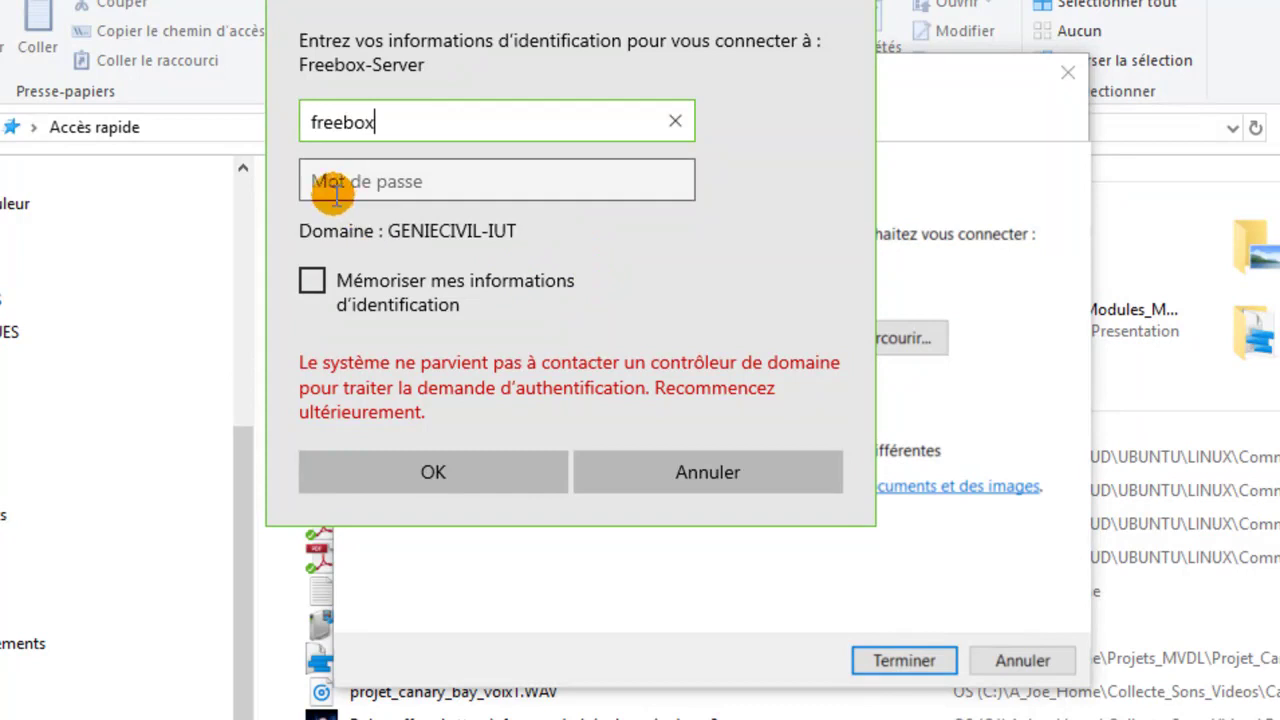
left_click(333, 193)
type("****")
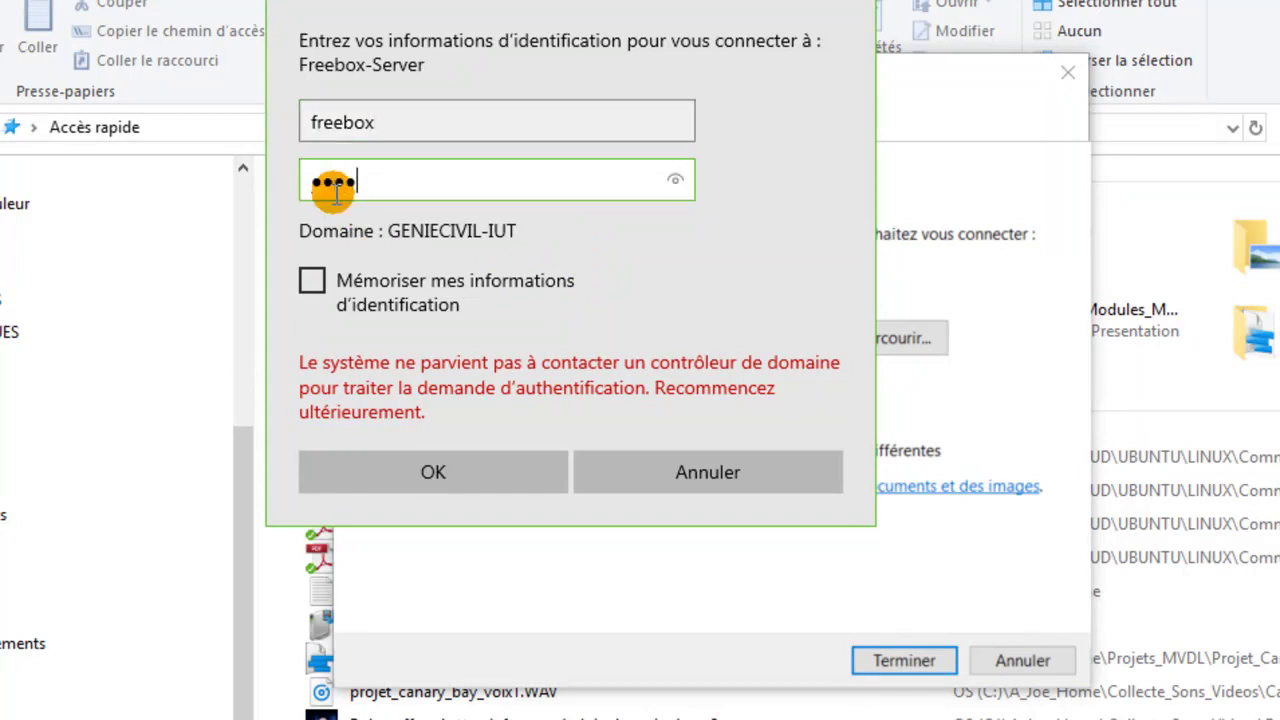
type("***")
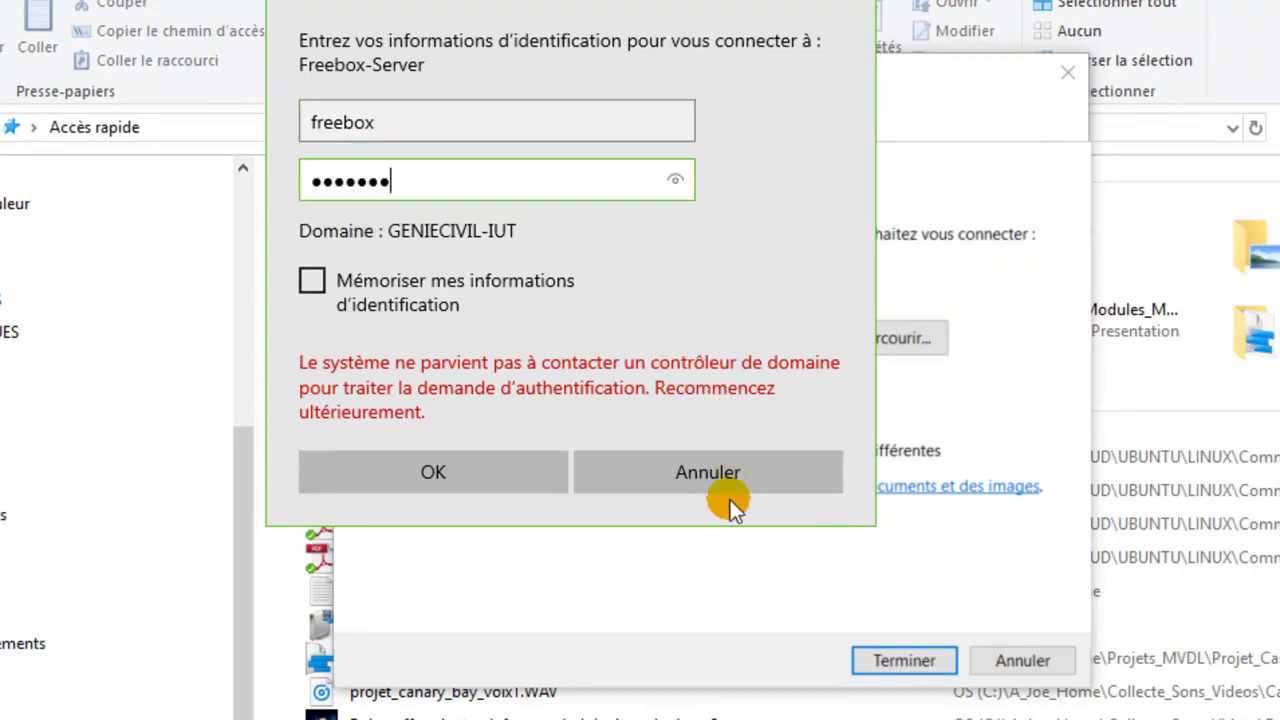
left_click(411, 481)
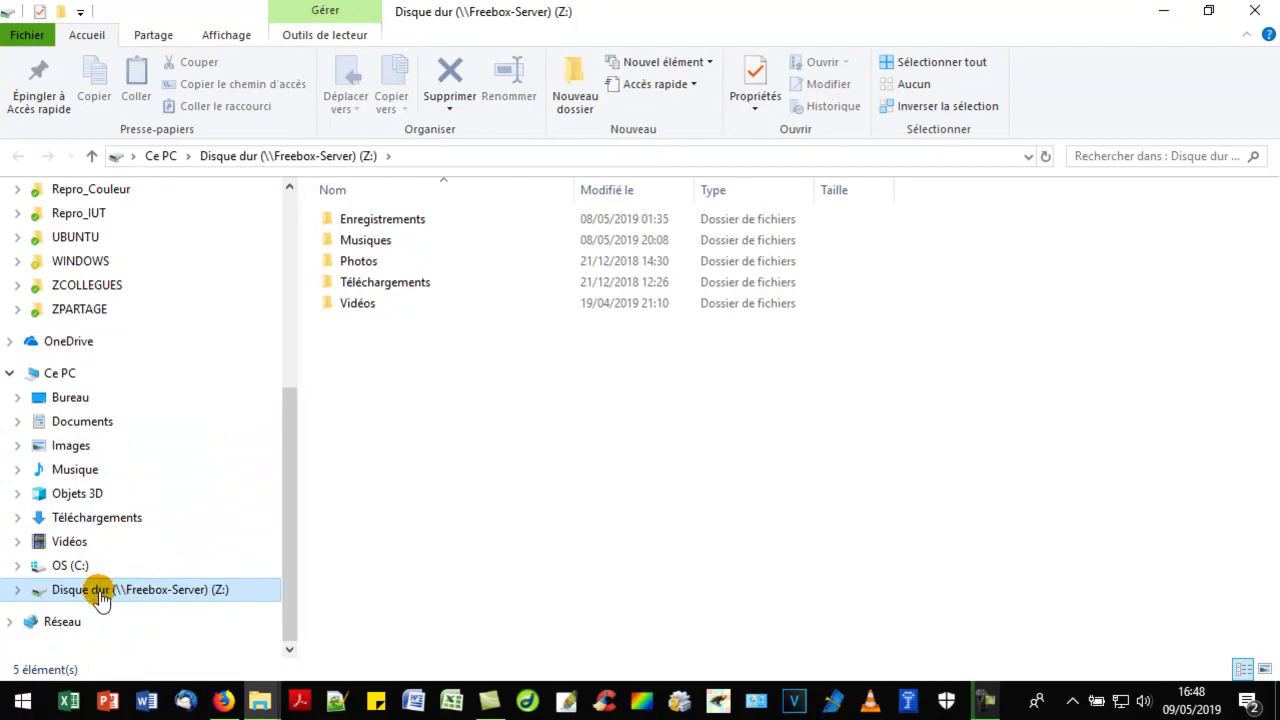
- Browse the Photos, Musiques and Téléchargements folders on the Freebox network drive Z:, then return to the drive's root
left_click(104, 599)
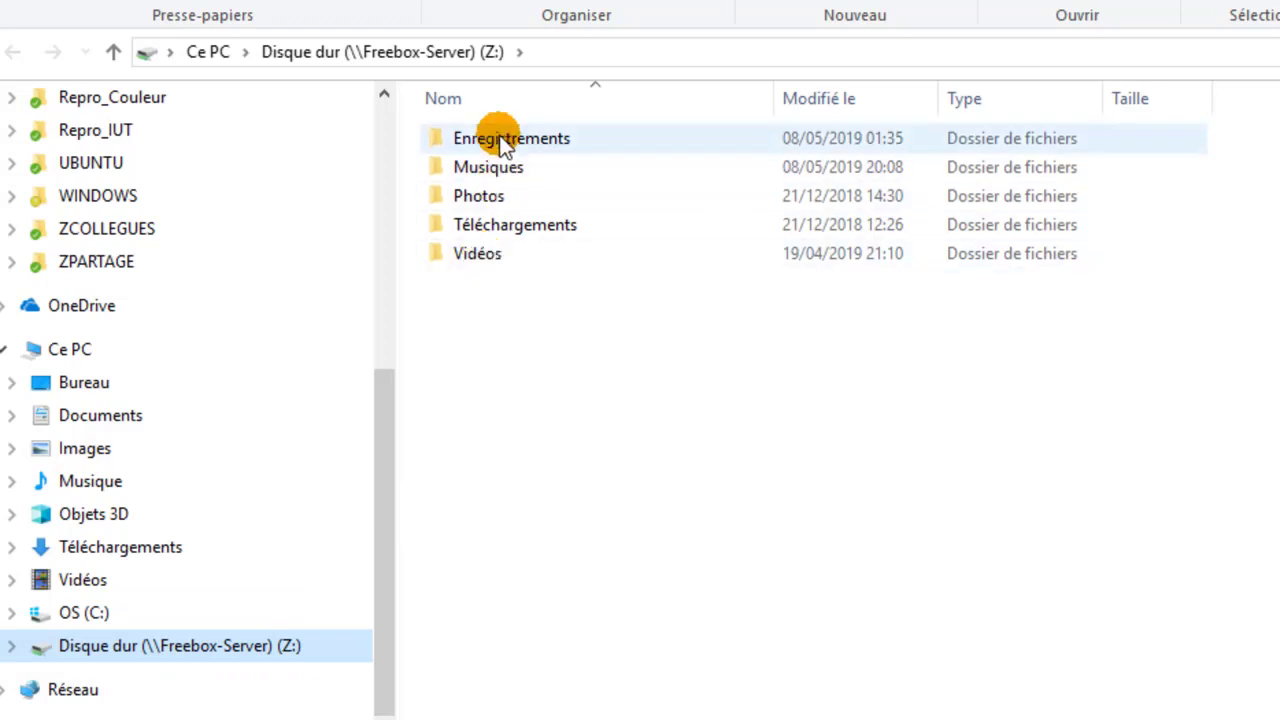
left_click(12, 646)
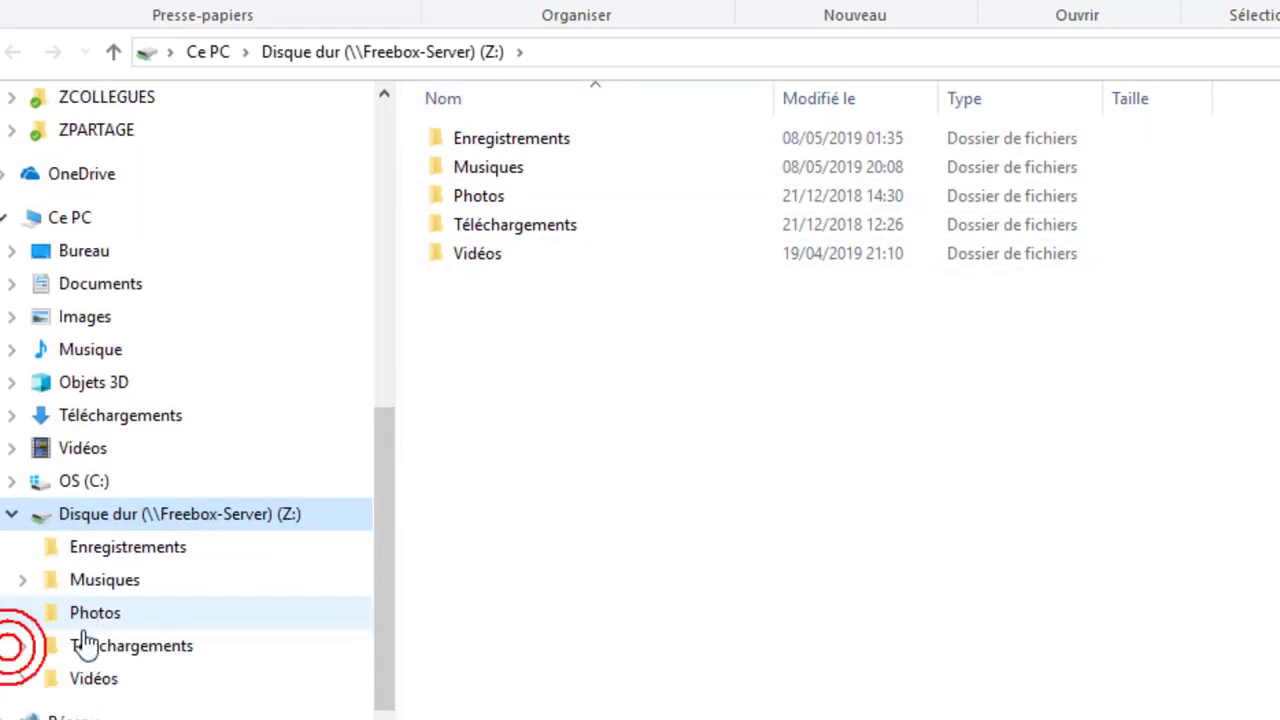
left_click(112, 588)
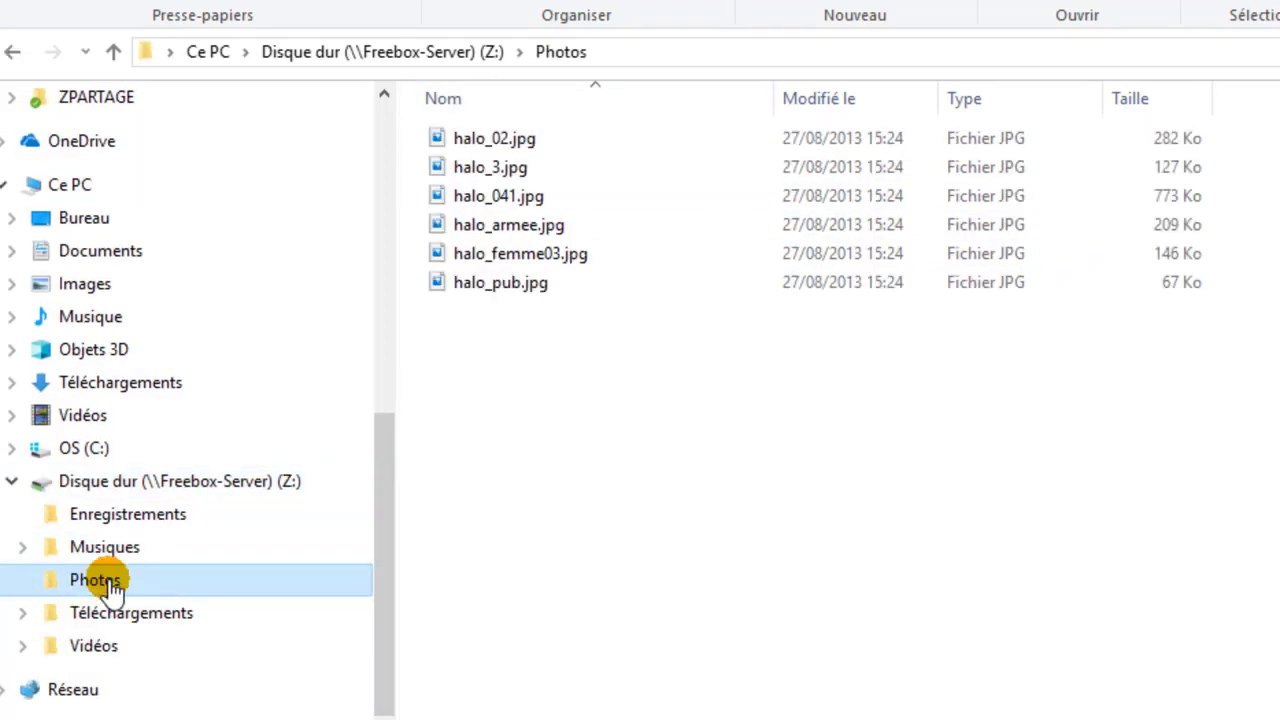
left_click(112, 556)
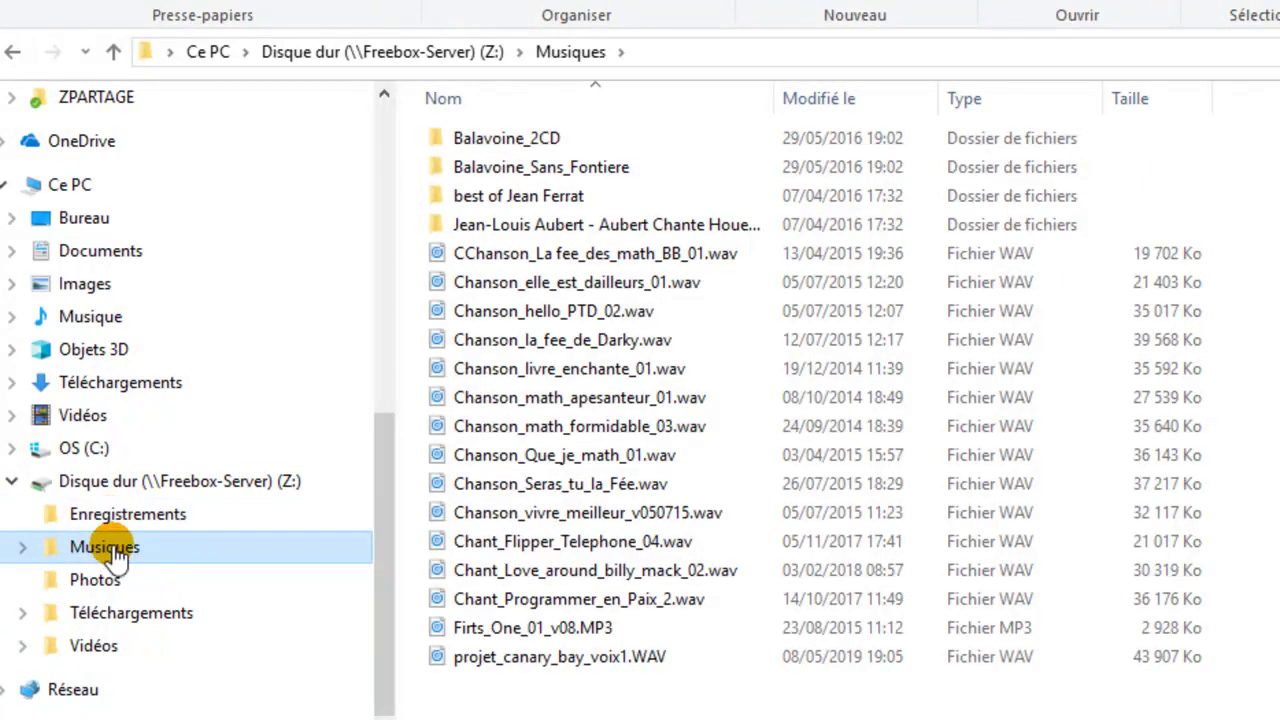
left_click(117, 622)
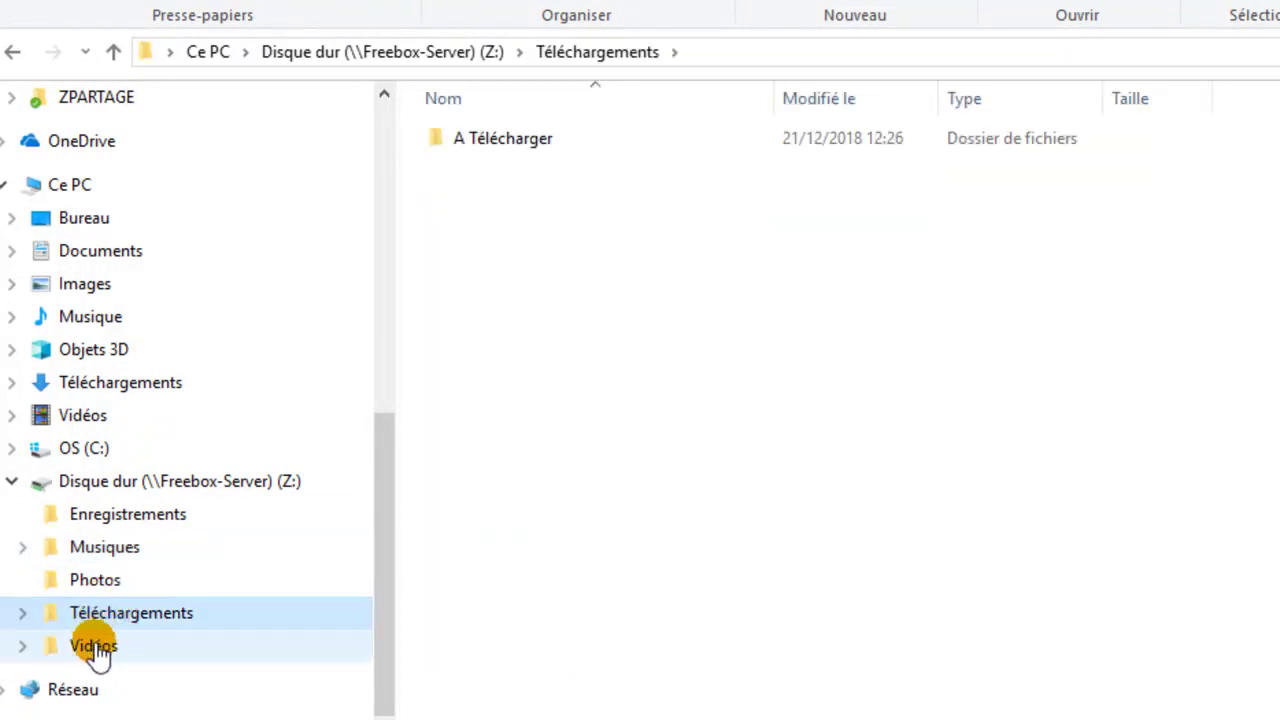
left_click(128, 483)
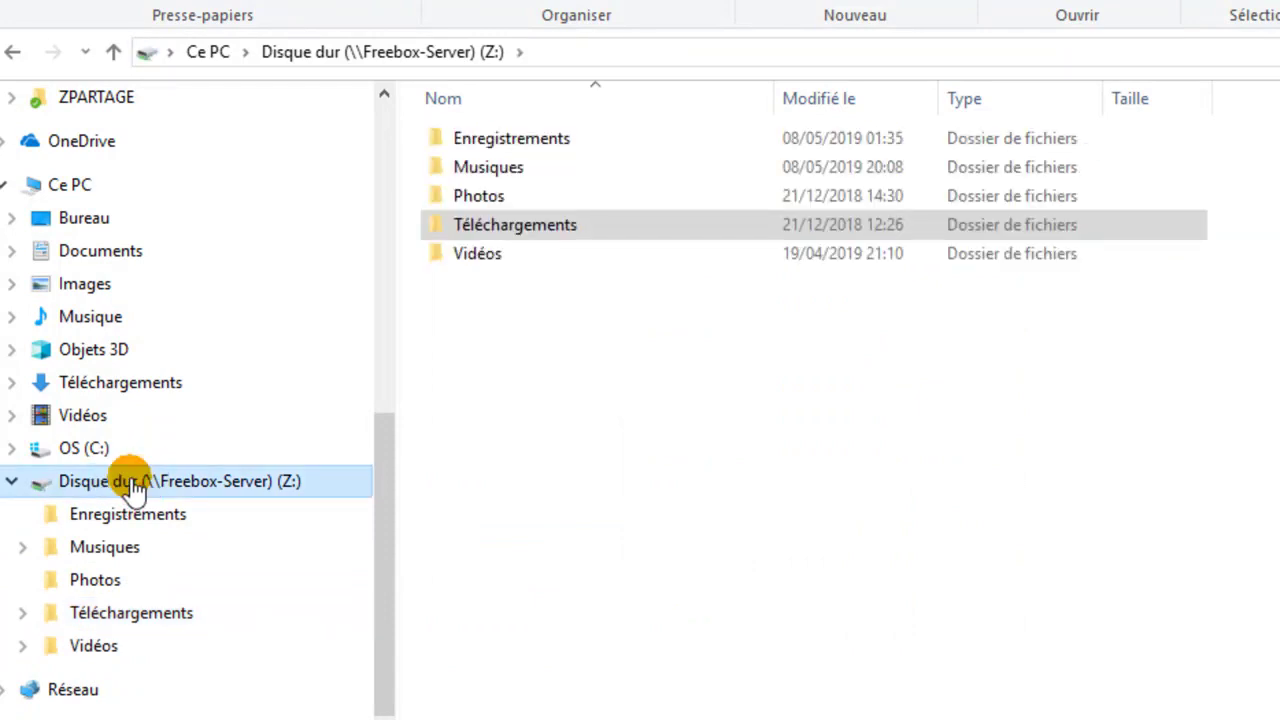